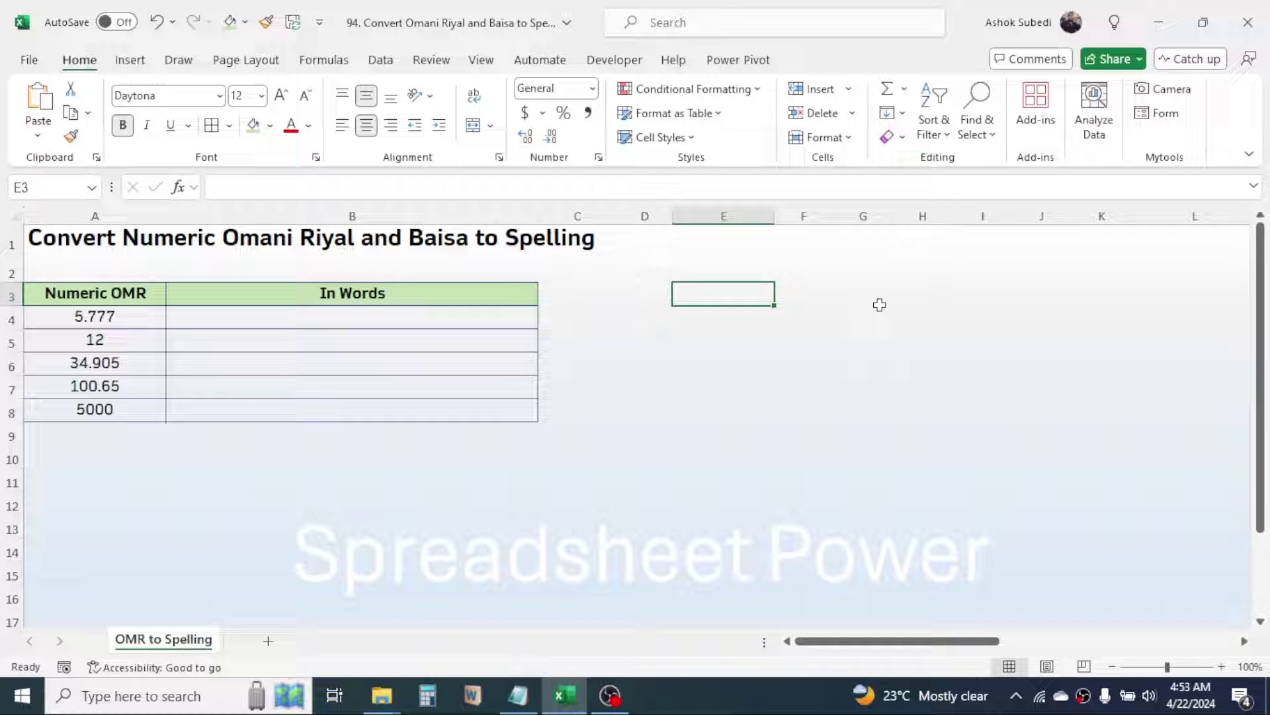
- Enter =SpellOmaniRiyal(A4) in B4 to spell out the first OMR amount
{"action": "left_click", "coordinate": [172, 473]}
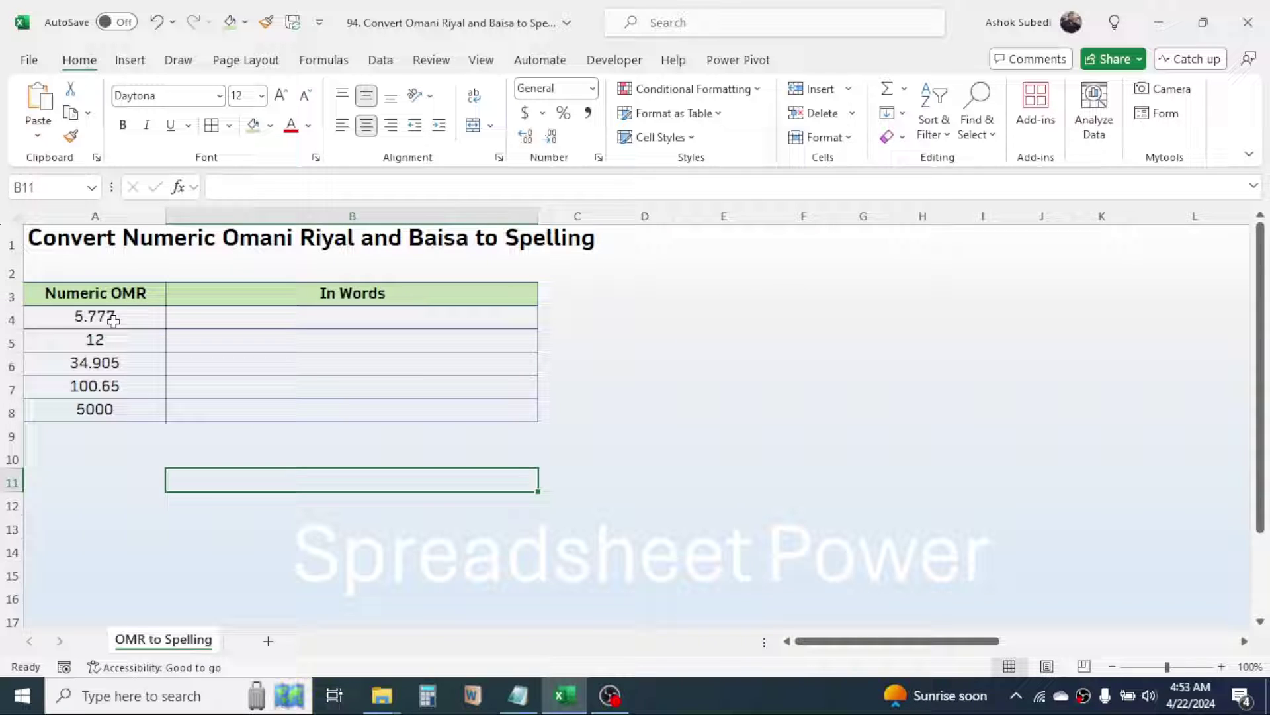
{"action": "left_click_drag", "start_coordinate": [101, 314], "coordinate": [97, 388]}
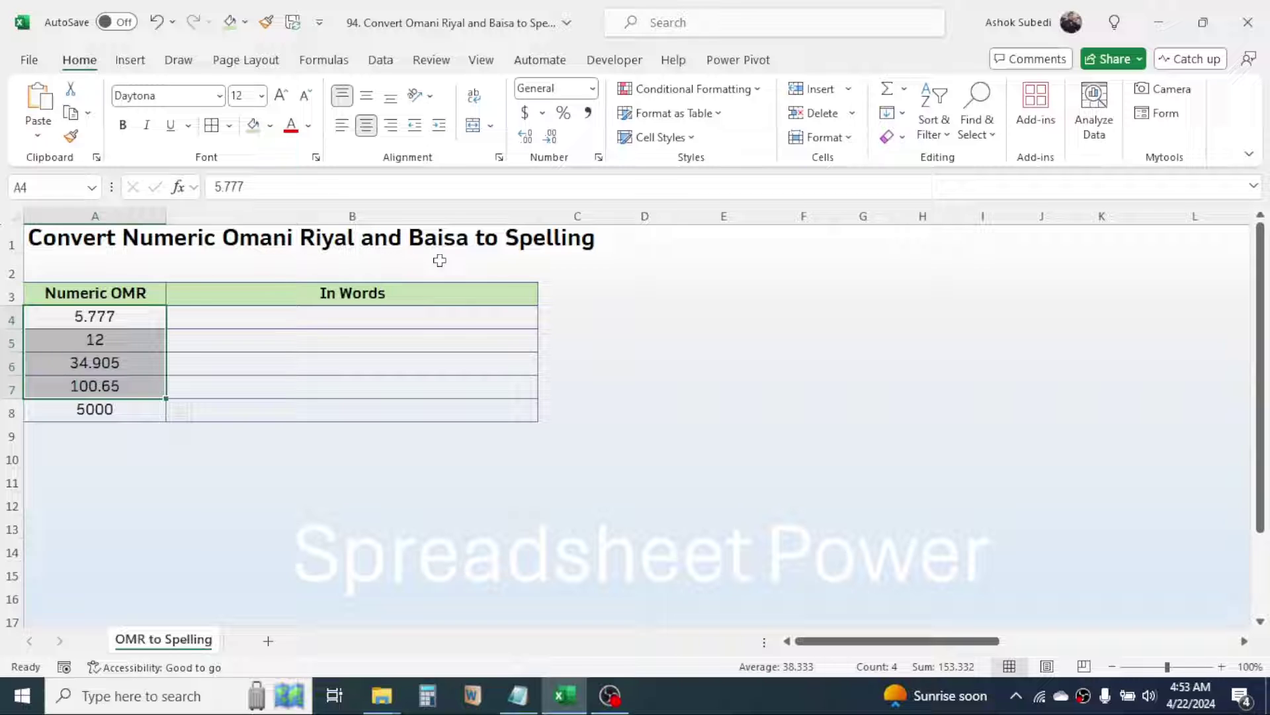
{"action": "left_click", "coordinate": [644, 340]}
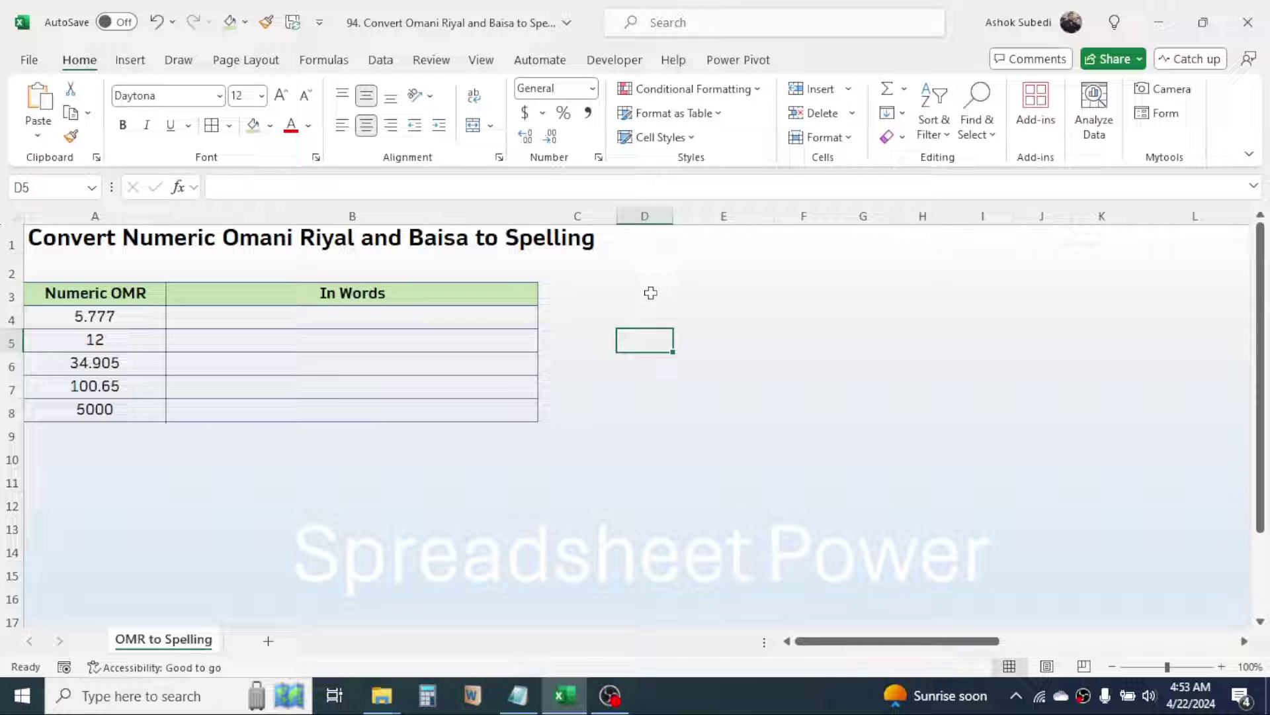
{"action": "left_click", "coordinate": [371, 321]}
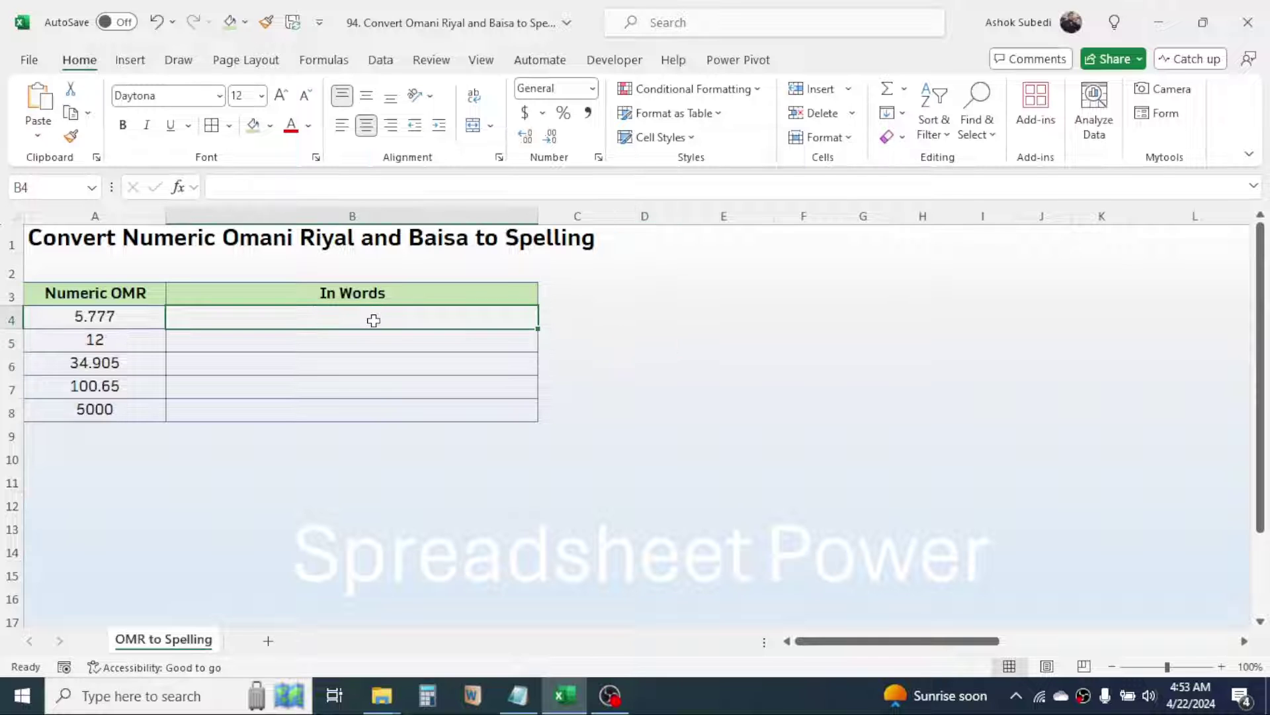
{"action": "type", "text": "="}
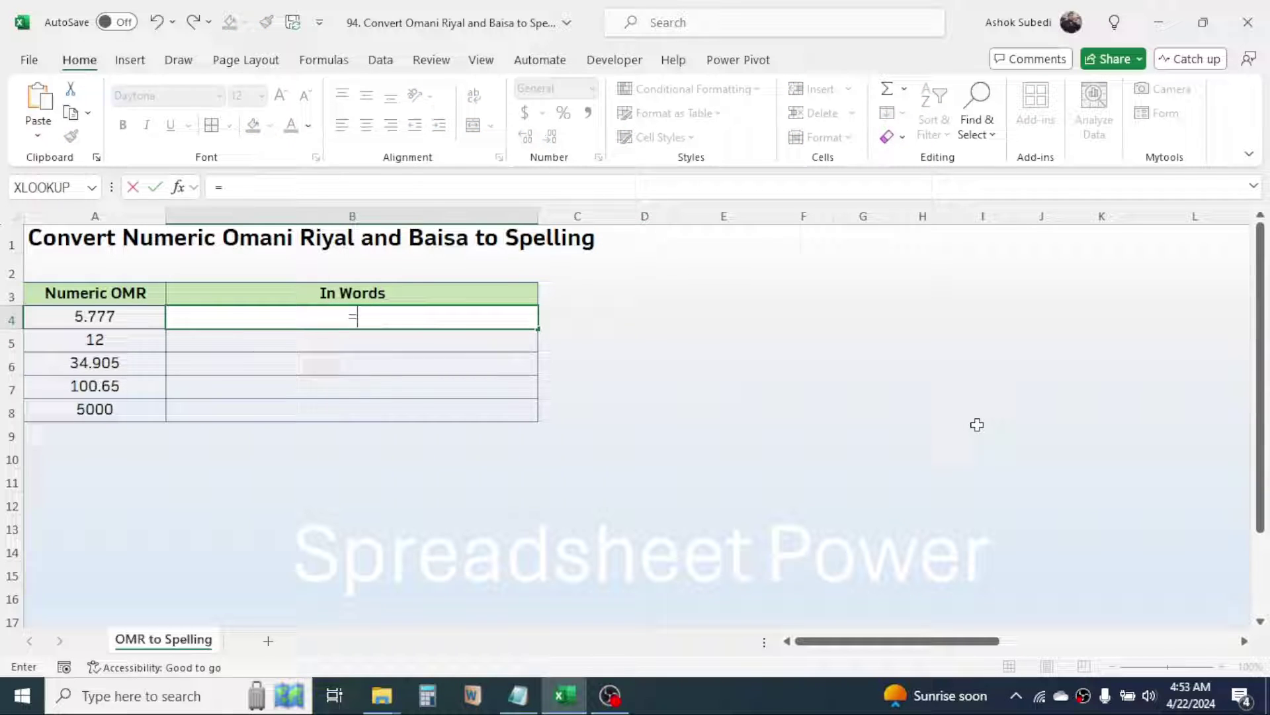
{"action": "type", "text": "spe"}
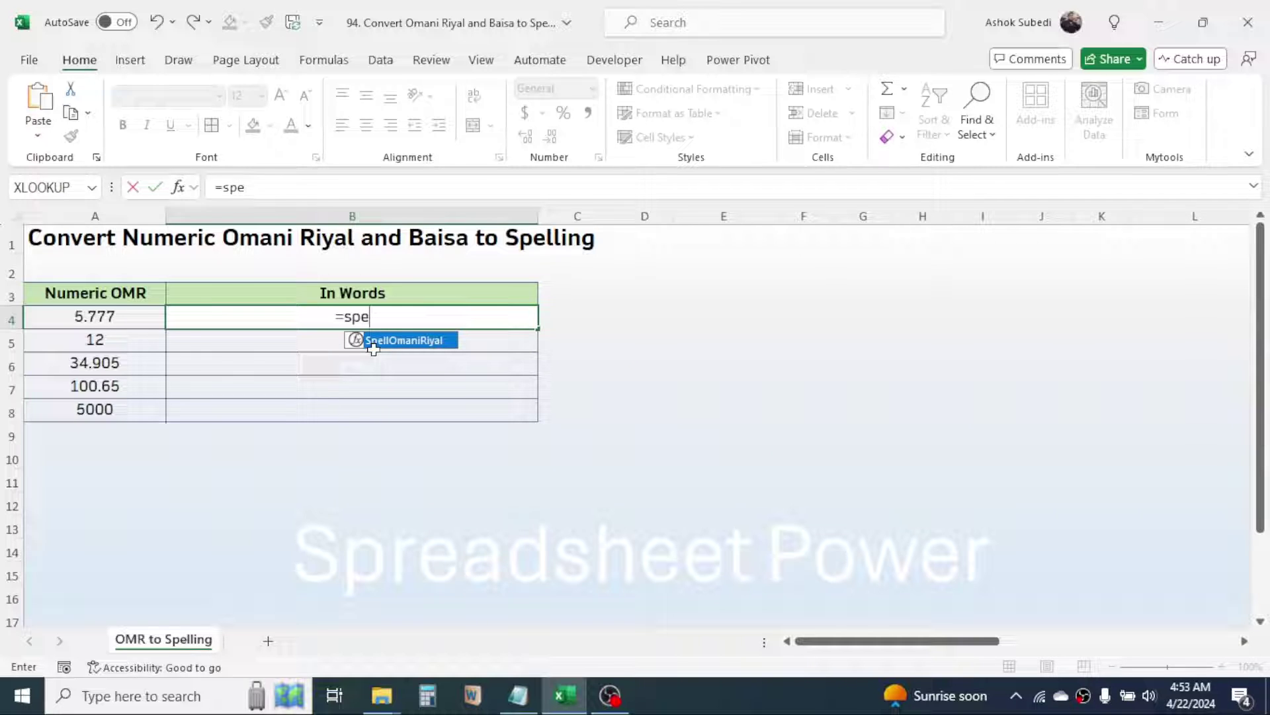
{"action": "double_click", "coordinate": [399, 341]}
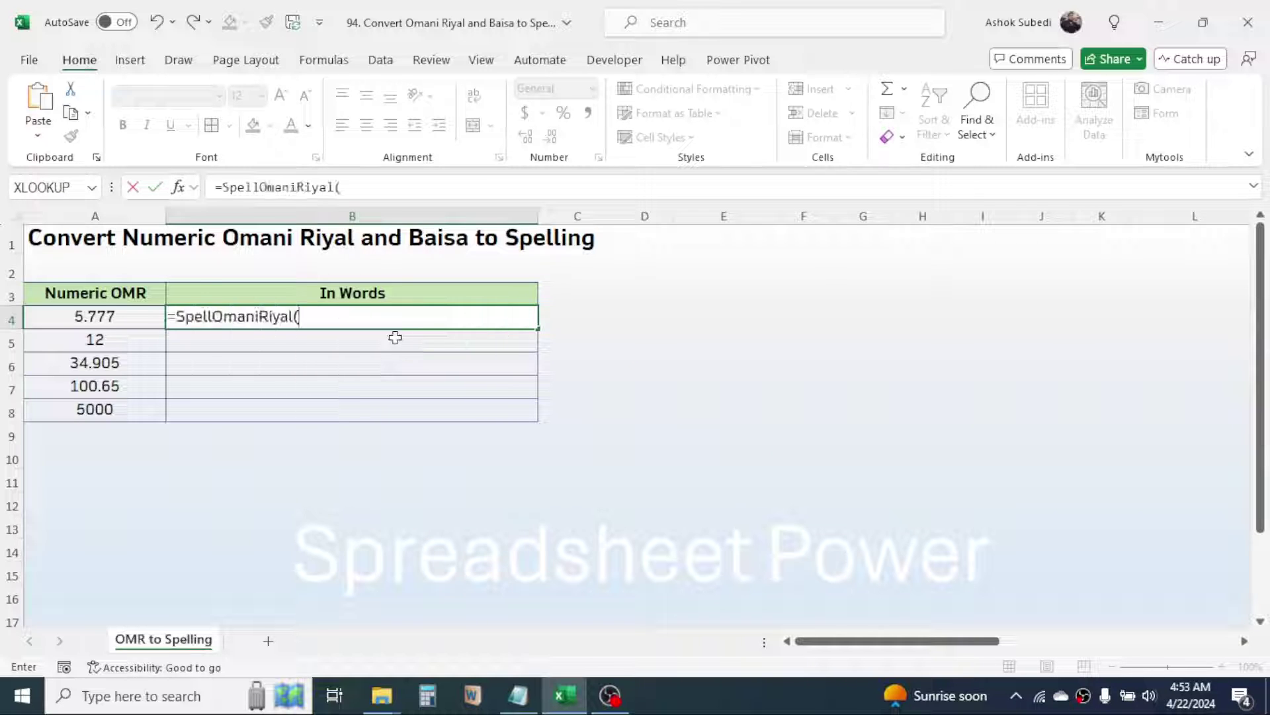
{"action": "left_click", "coordinate": [104, 316]}
{"action": "type", "text": "0"}
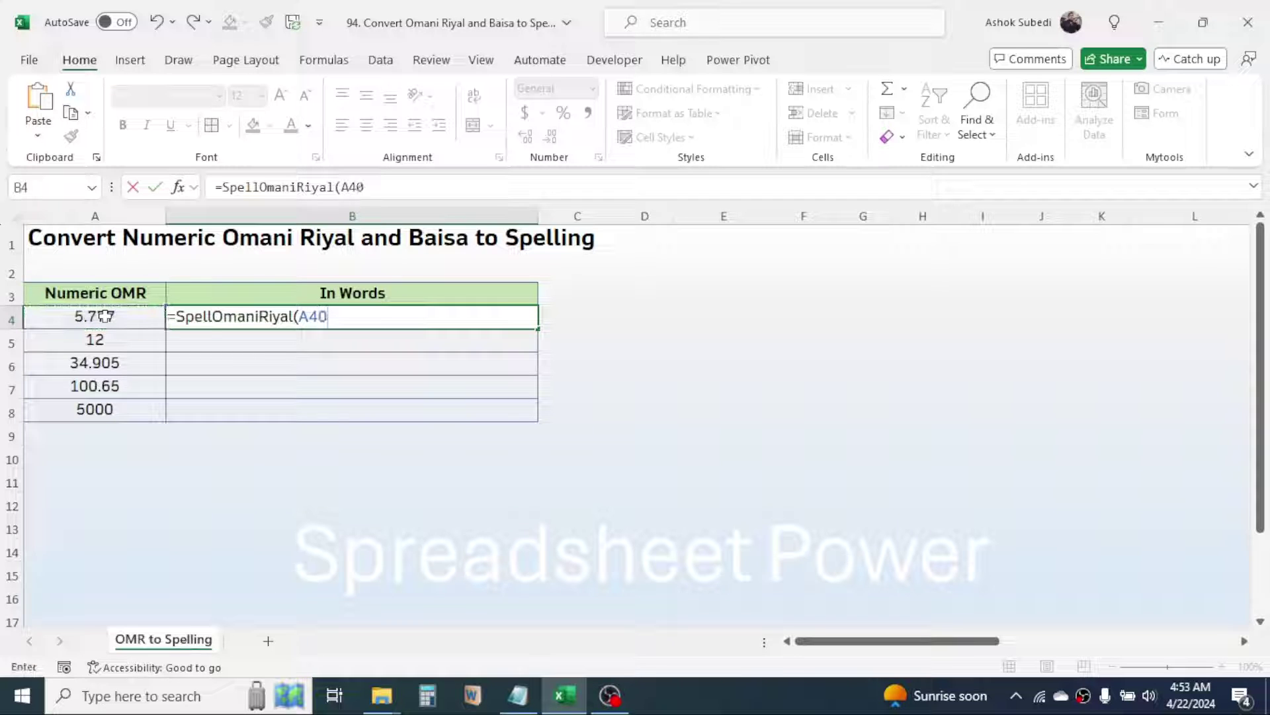
{"action": "key", "text": "BackSpace"}
{"action": "type", "text": ")"}
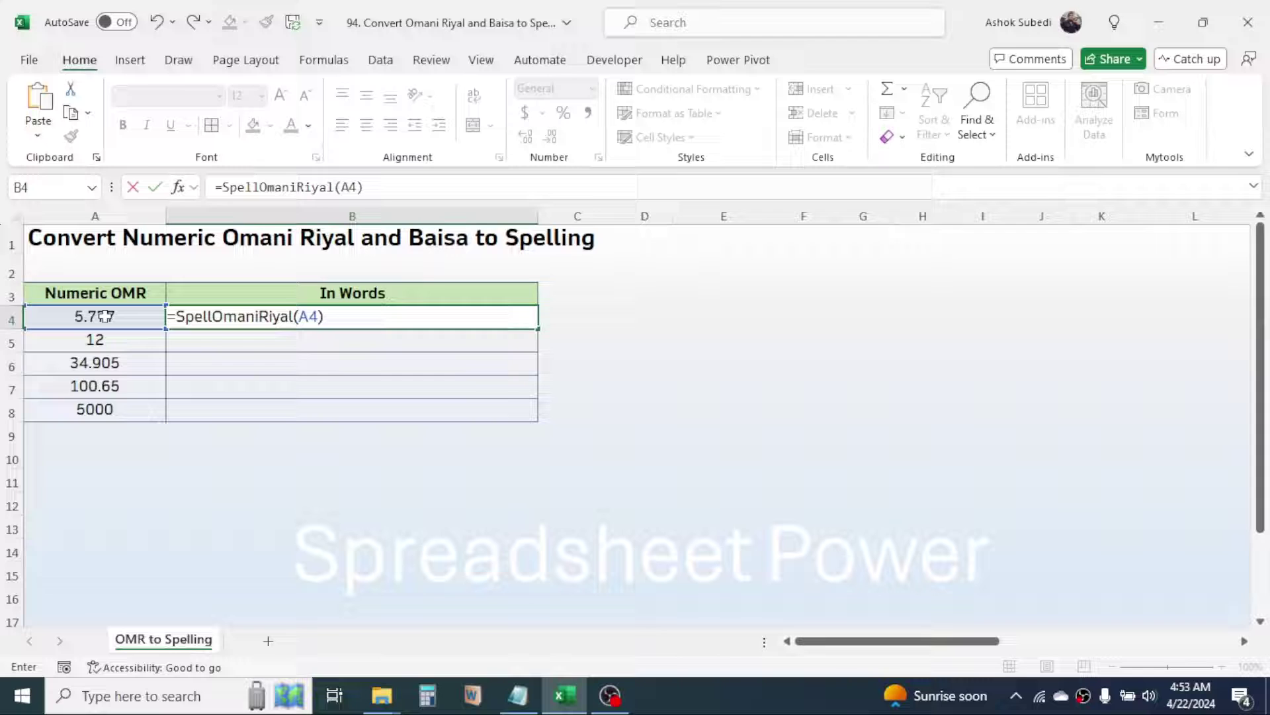
{"action": "key", "text": "Return"}
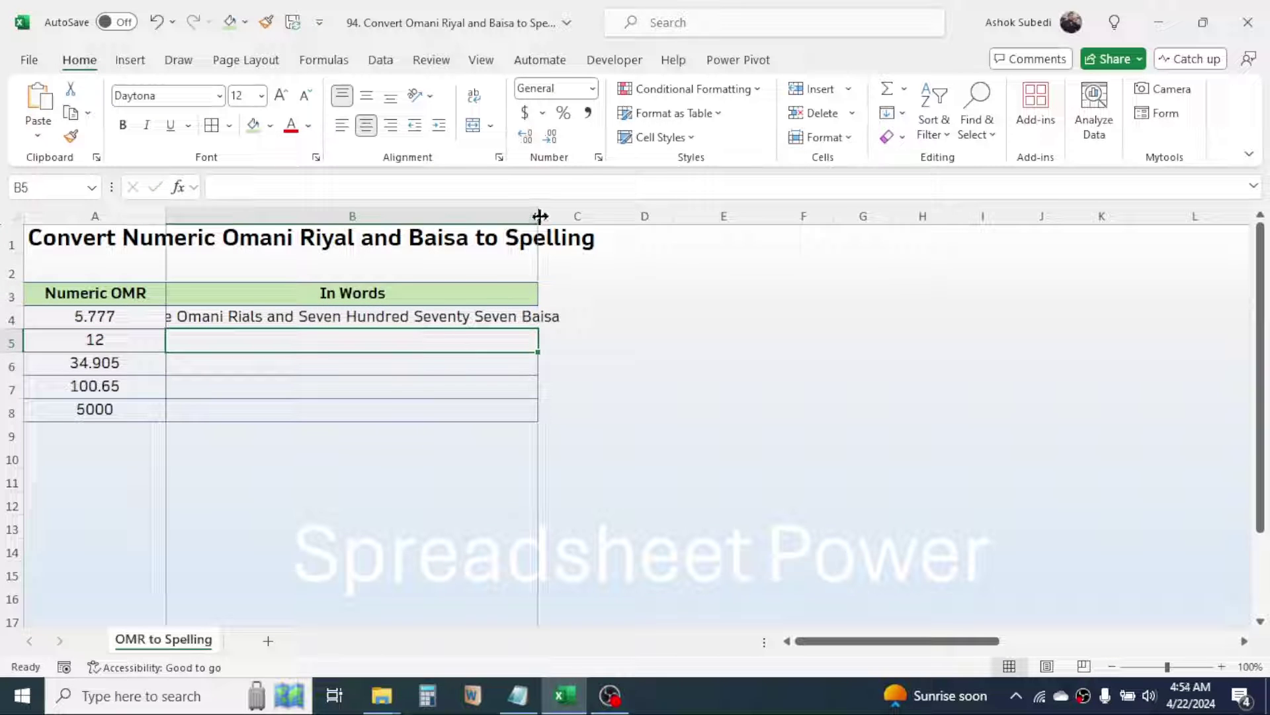
- Widen column B to fit the words and fill the B4 formula down through B8
{"action": "left_click_drag", "start_coordinate": [538, 216], "coordinate": [623, 216]}
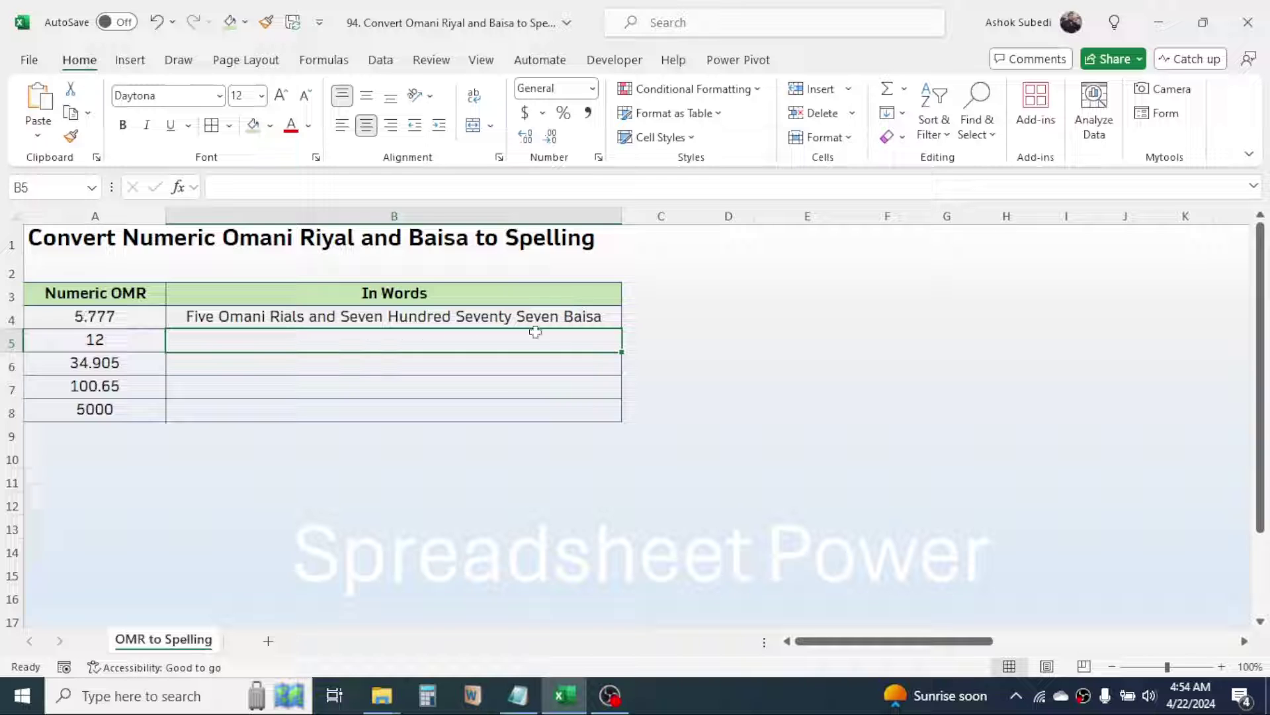
{"action": "left_click", "coordinate": [531, 312]}
{"action": "left_click_drag", "start_coordinate": [622, 328], "coordinate": [616, 410]}
{"action": "left_click", "coordinate": [681, 374]}
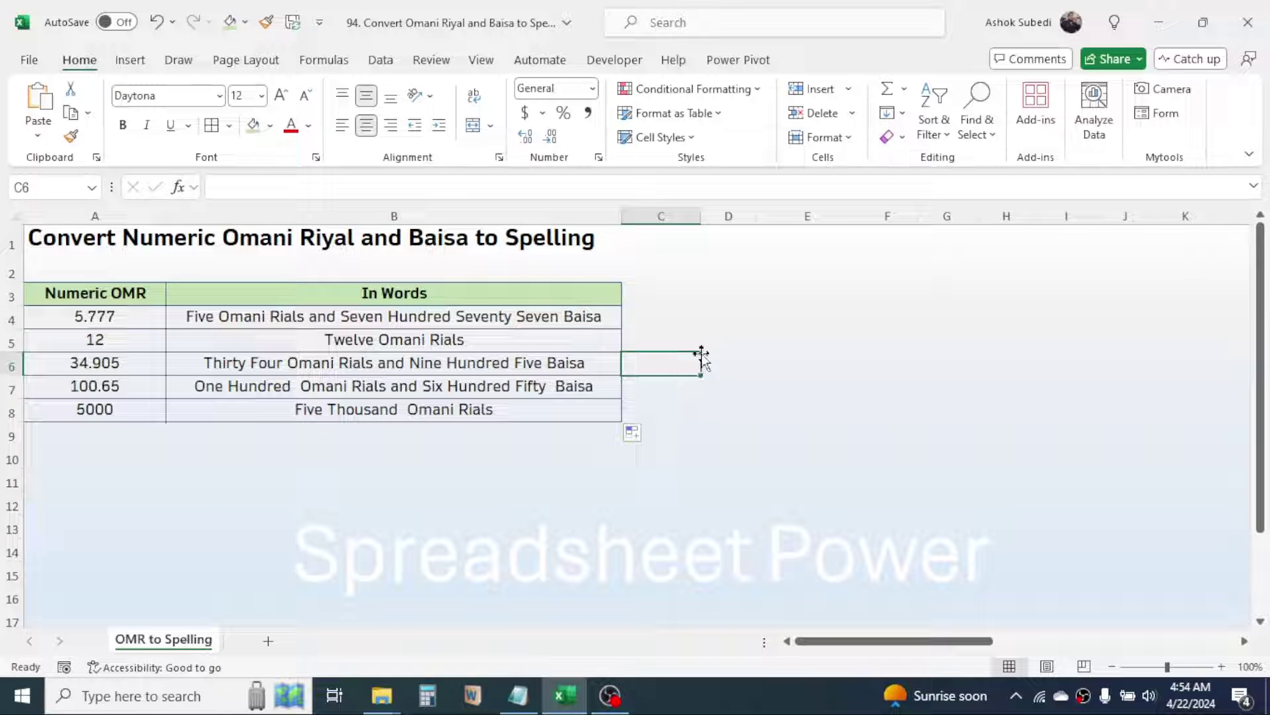
{"action": "left_click", "coordinate": [726, 325]}
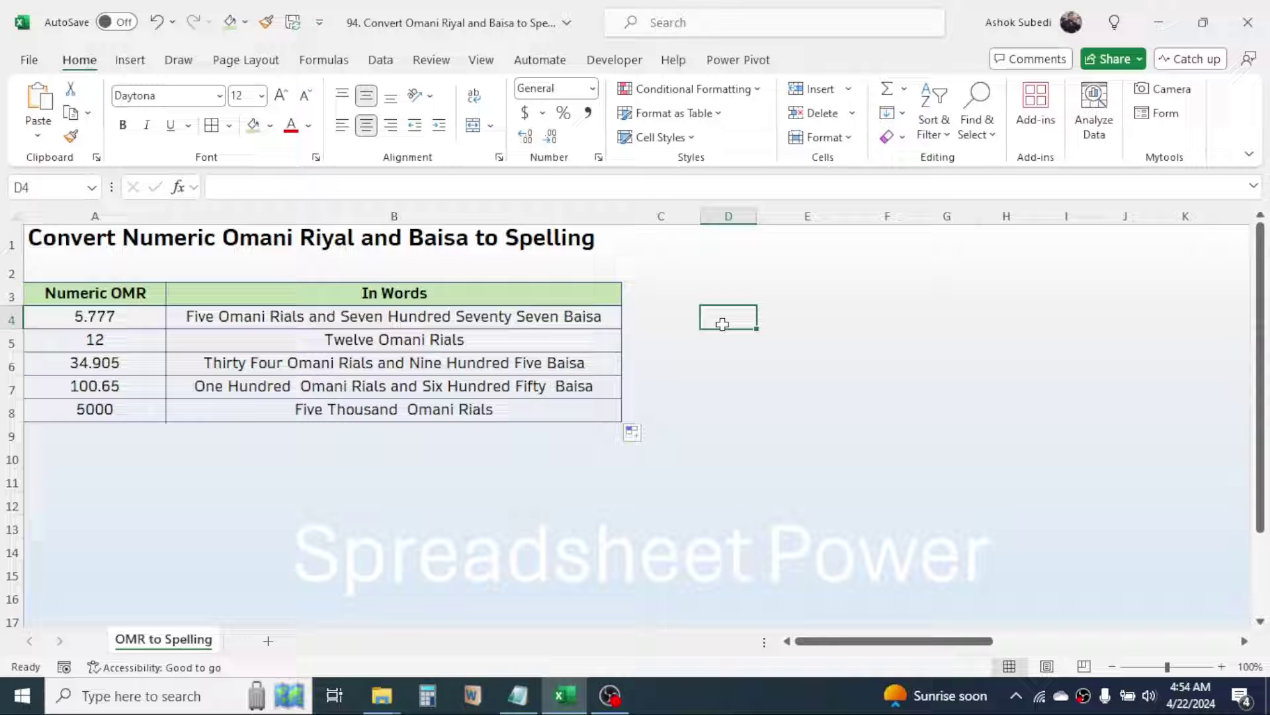
- Bring the Notepad window with the SpellOmaniRiyal function code to the front
{"action": "left_click", "coordinate": [518, 695]}
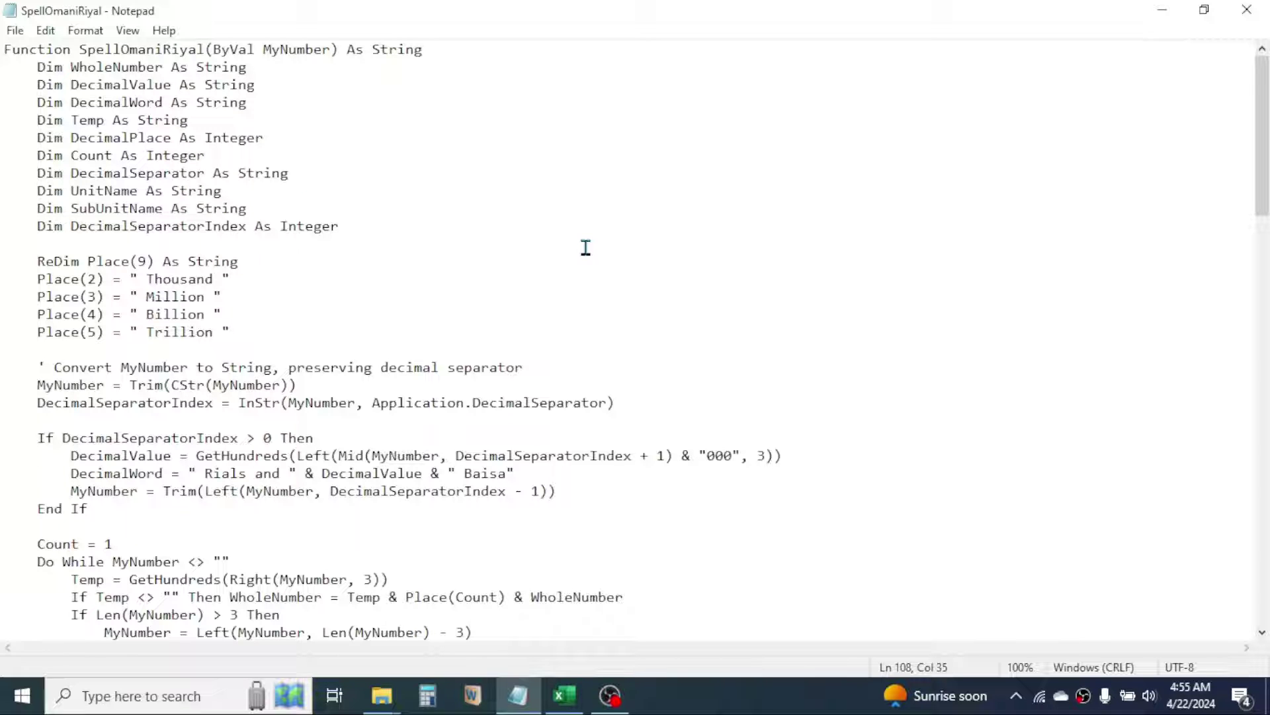
- Back in Excel, delete the spelled-out amounts in B4:B8
{"action": "left_click", "coordinate": [1175, 22]}
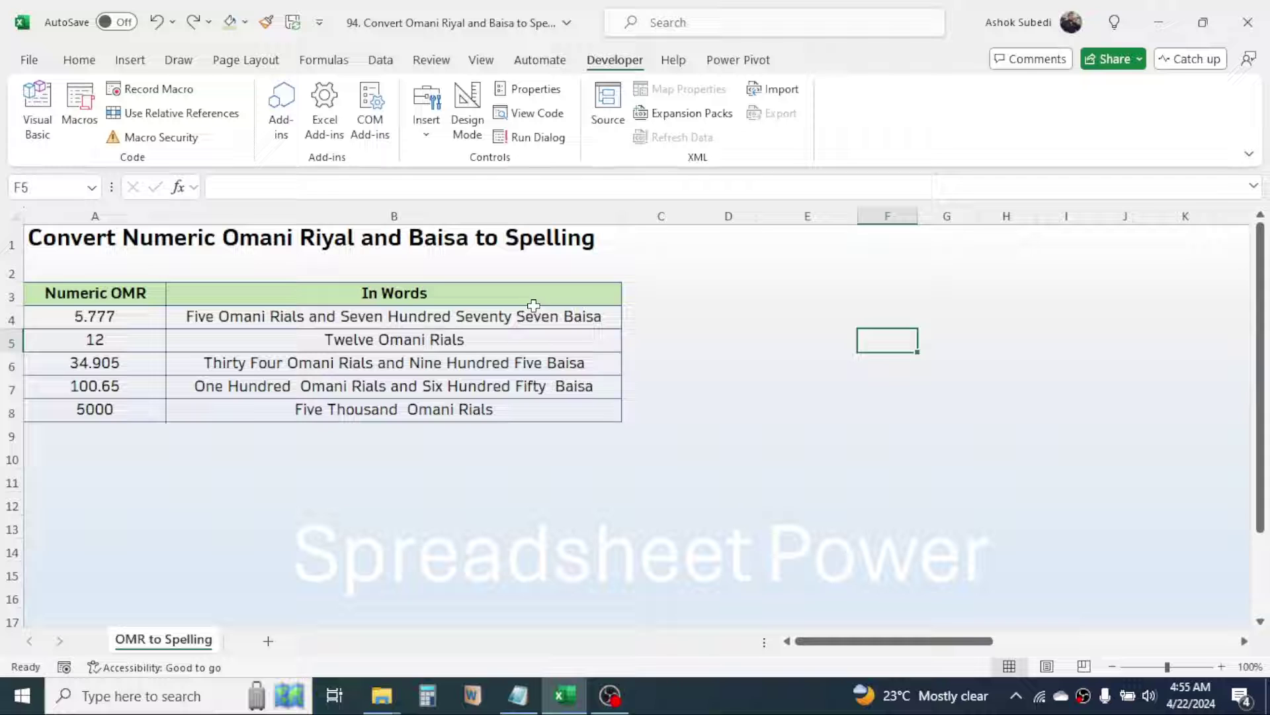
{"action": "left_click_drag", "start_coordinate": [506, 316], "coordinate": [481, 403]}
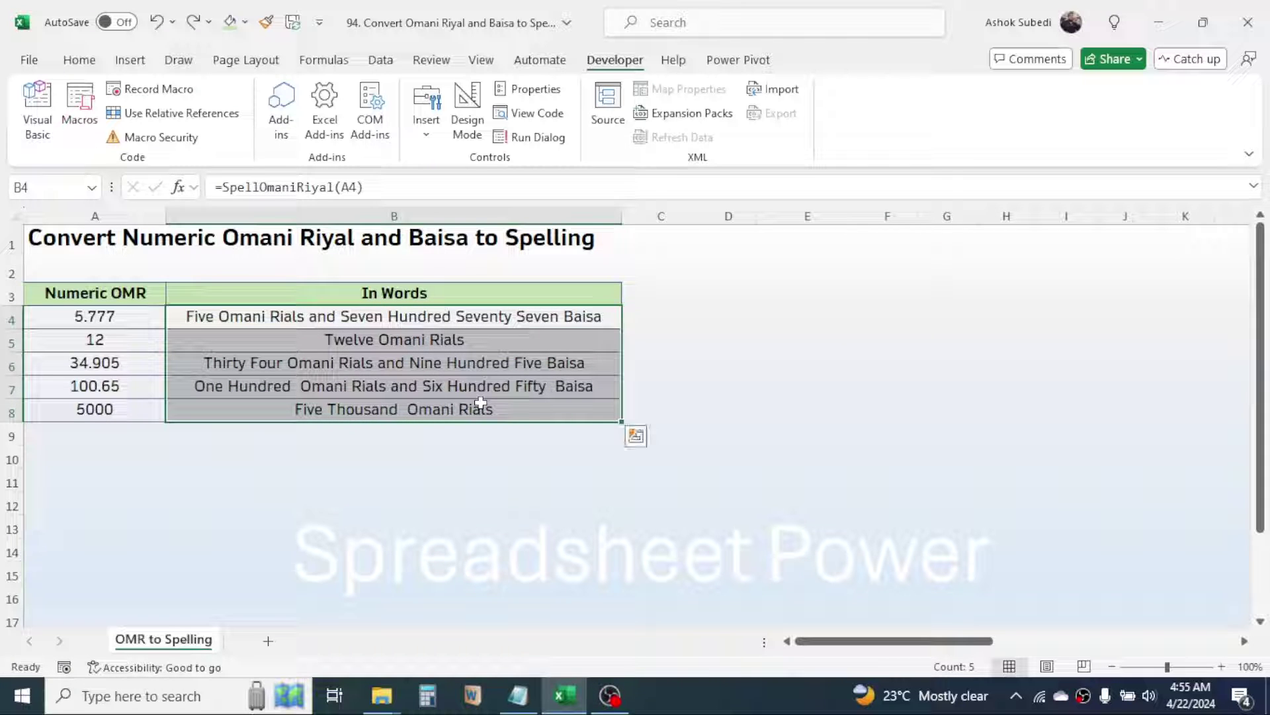
{"action": "key", "text": "Delete"}
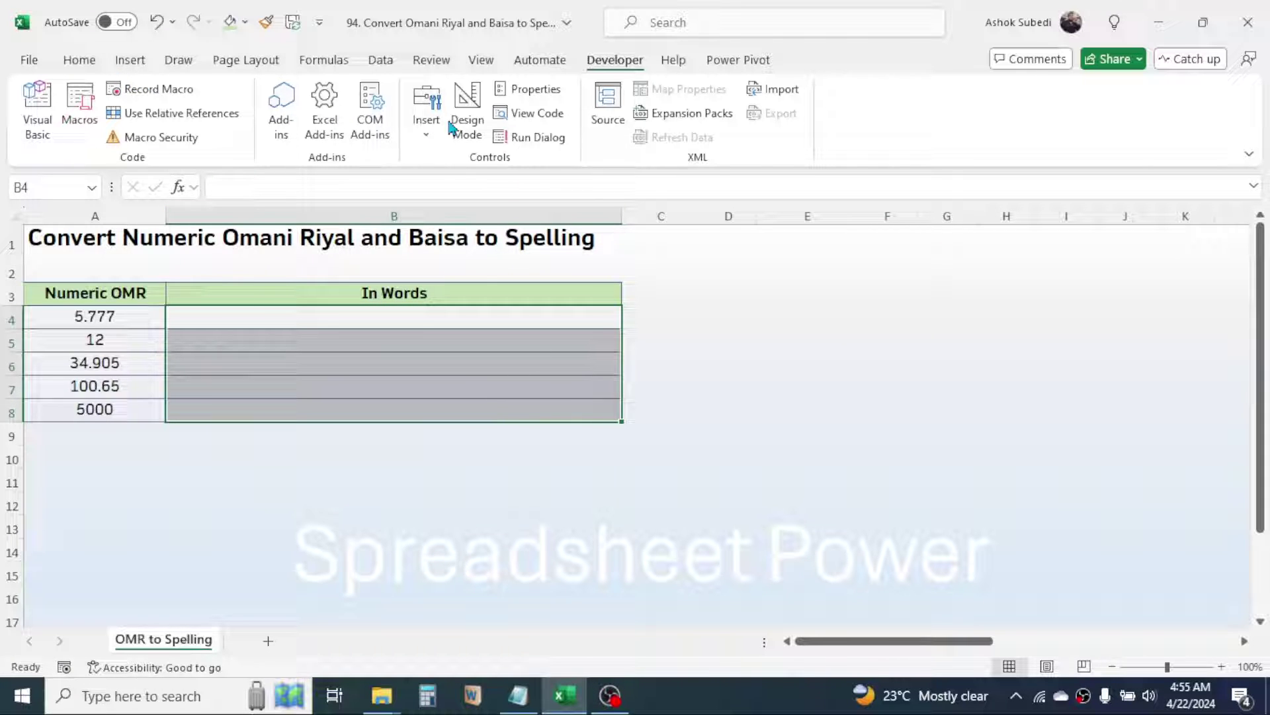
- In the Visual Basic editor, delete all of Module1's code
{"action": "left_click", "coordinate": [38, 111]}
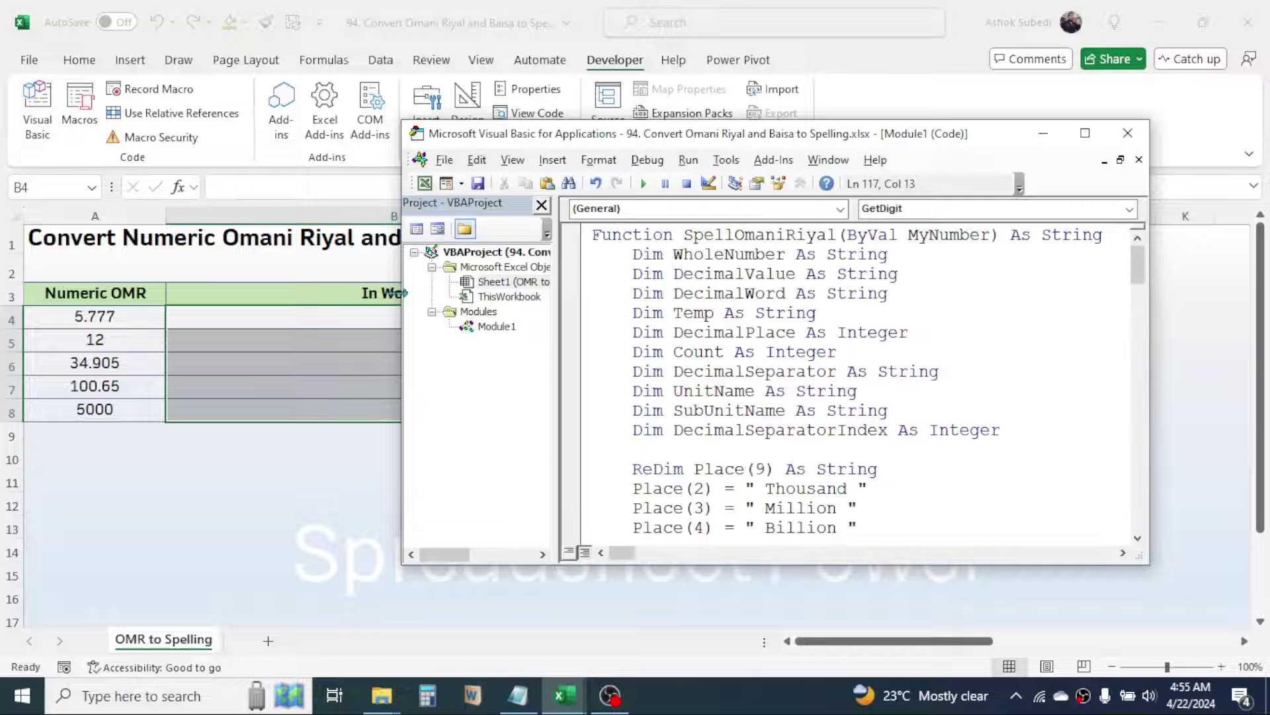
{"action": "left_click", "coordinate": [736, 352]}
{"action": "key", "text": "ctrl+a"}
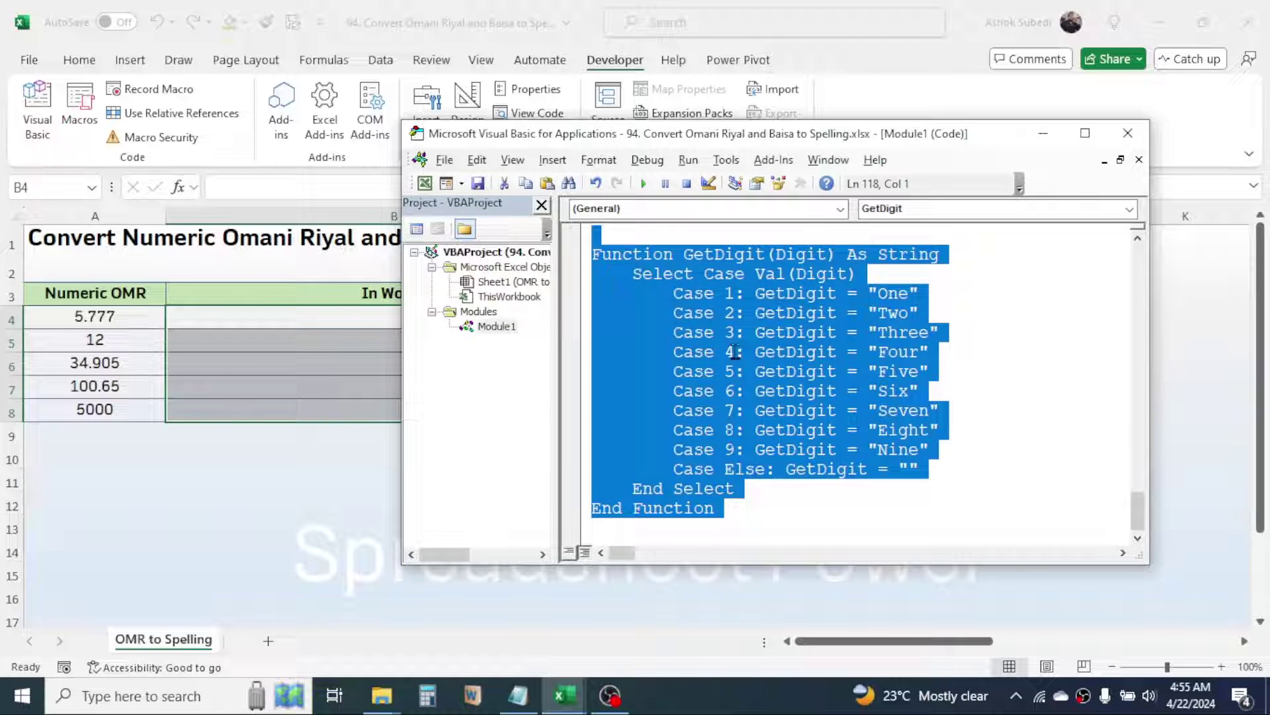
{"action": "key", "text": "Delete"}
{"action": "left_click", "coordinate": [736, 350]}
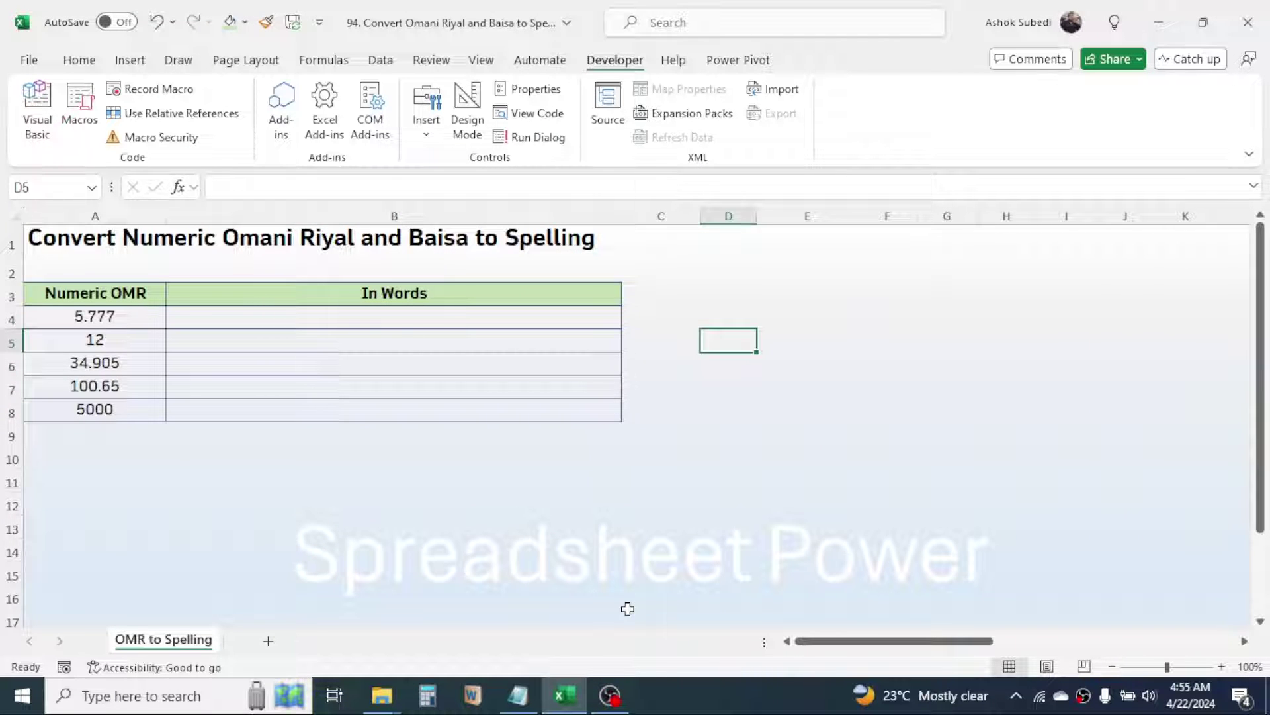
- Copy all of the SpellOmaniRiyal code from Notepad, then minimize Notepad
{"action": "left_click", "coordinate": [518, 695]}
{"action": "key", "text": "ctrl+a"}
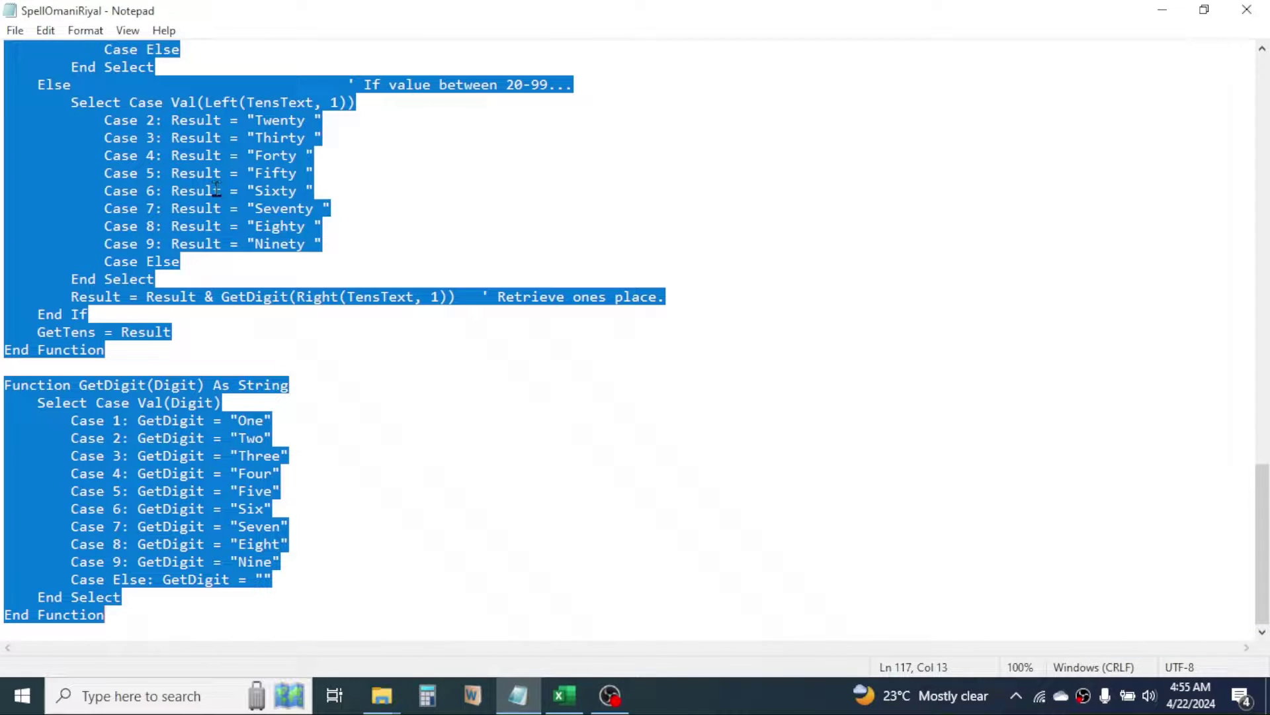
{"action": "right_click", "coordinate": [217, 190]}
{"action": "left_click", "coordinate": [277, 248]}
{"action": "left_click", "coordinate": [1166, 16]}
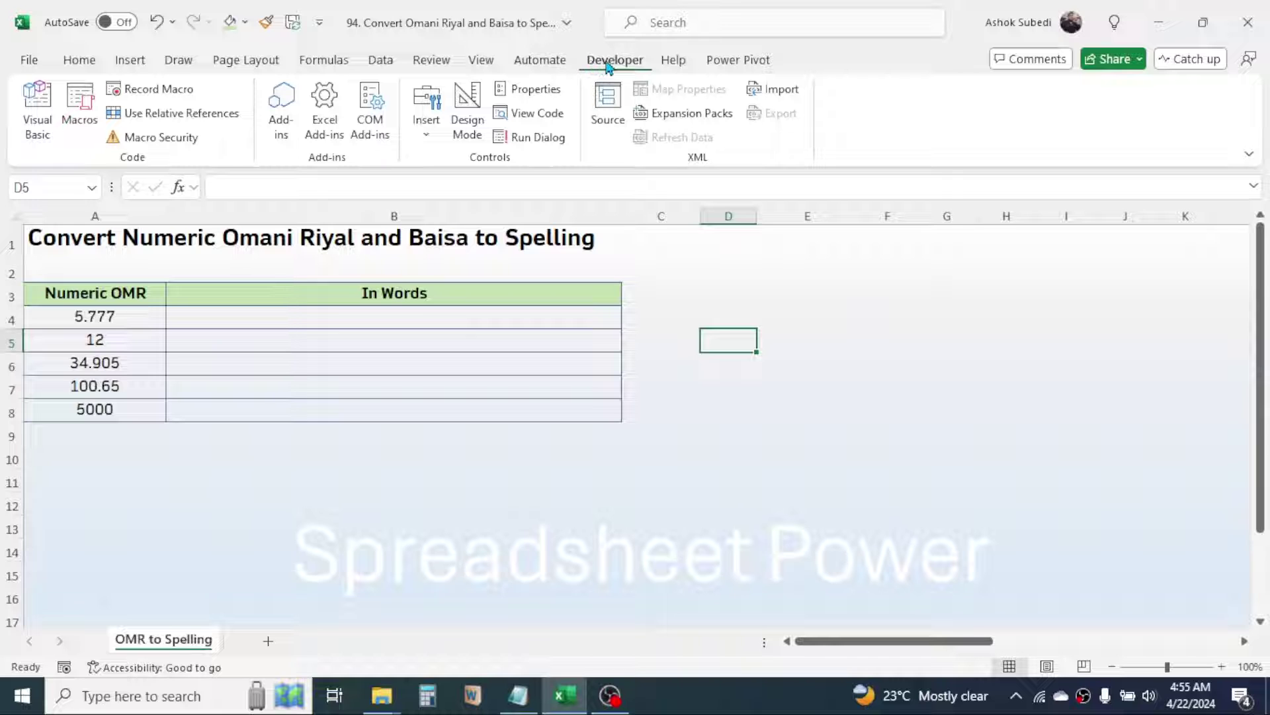
- Insert a new Module2 in the VBA editor, paste the copied code, and close the editor
{"action": "left_click", "coordinate": [37, 111]}
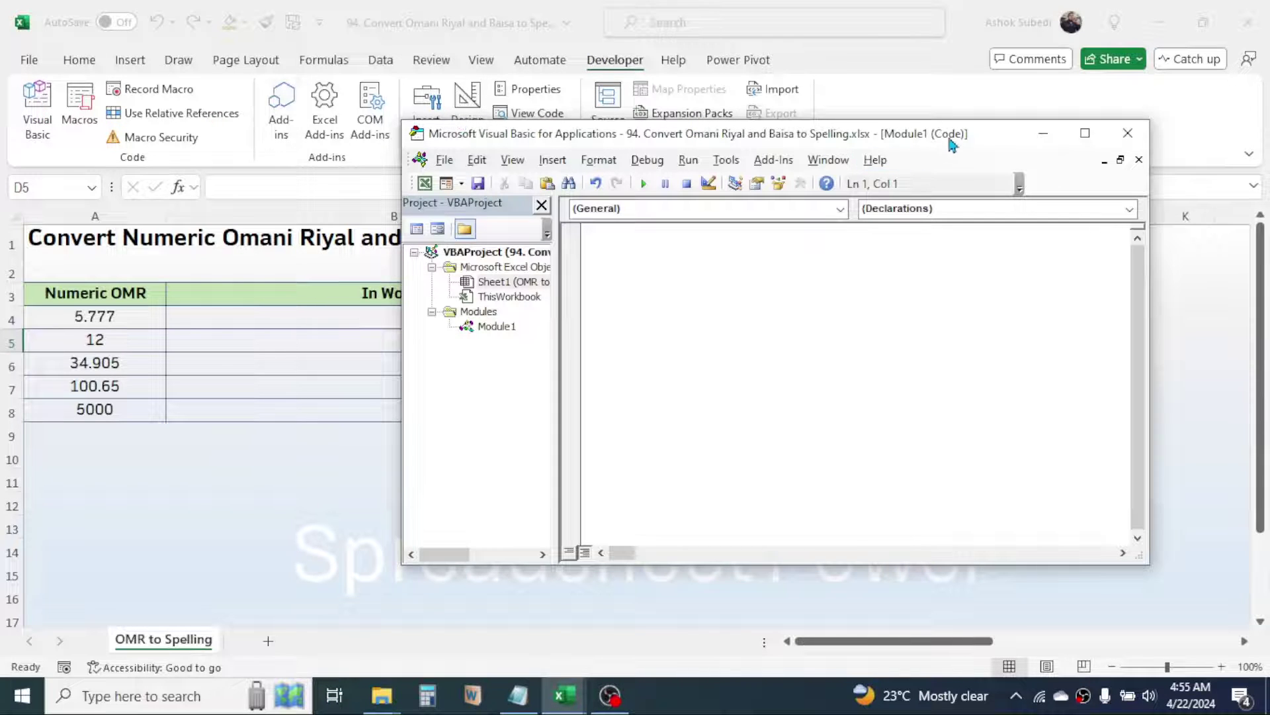
{"action": "left_click_drag", "start_coordinate": [980, 124], "coordinate": [850, 124]}
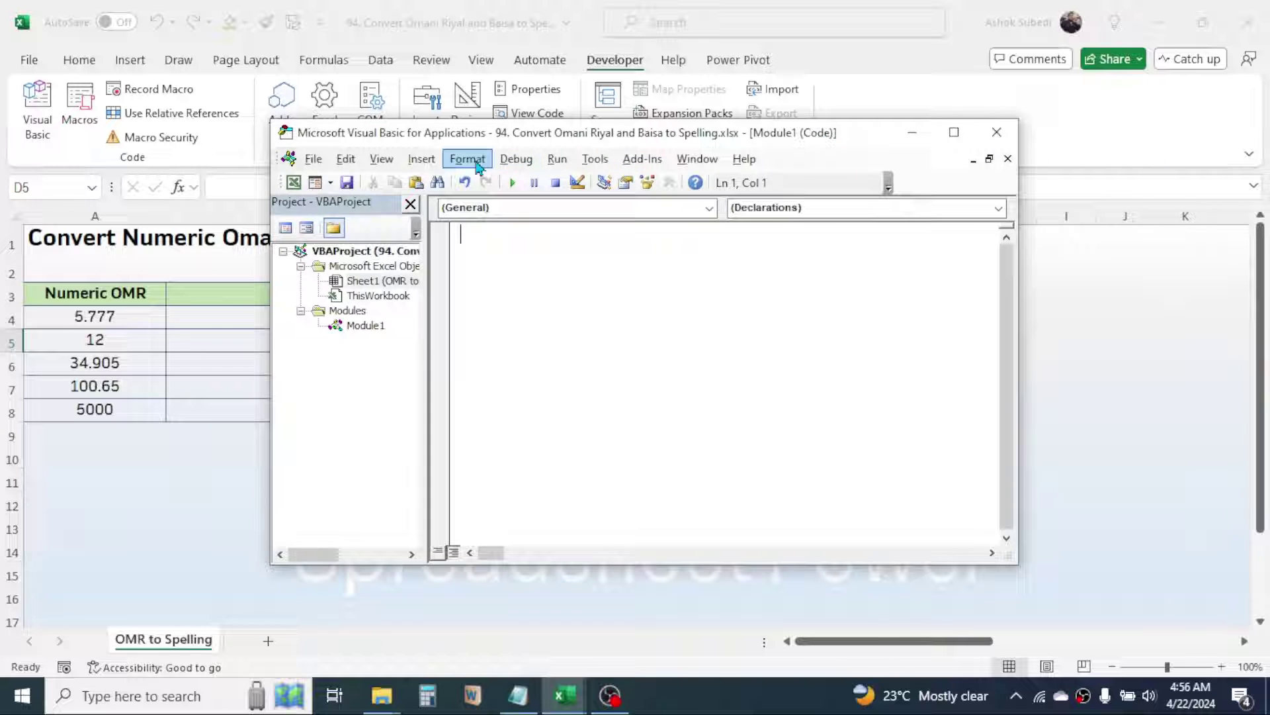
{"action": "left_click", "coordinate": [422, 160]}
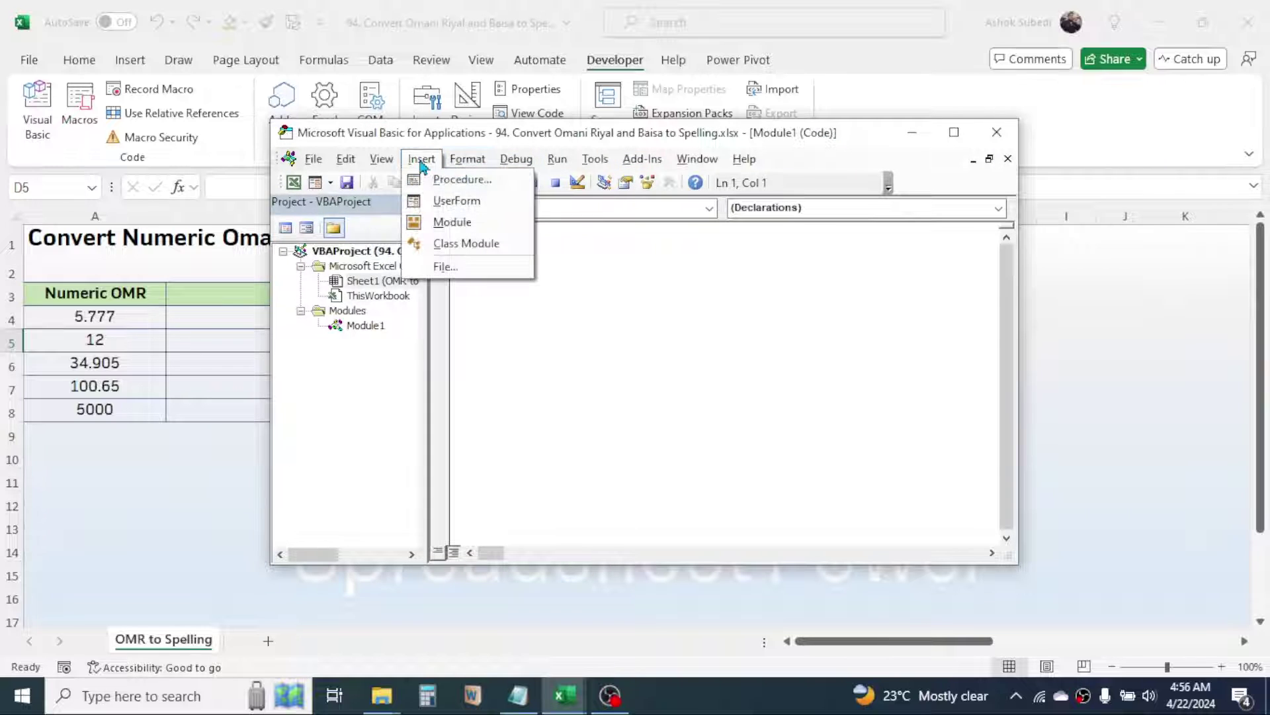
{"action": "left_click", "coordinate": [427, 222]}
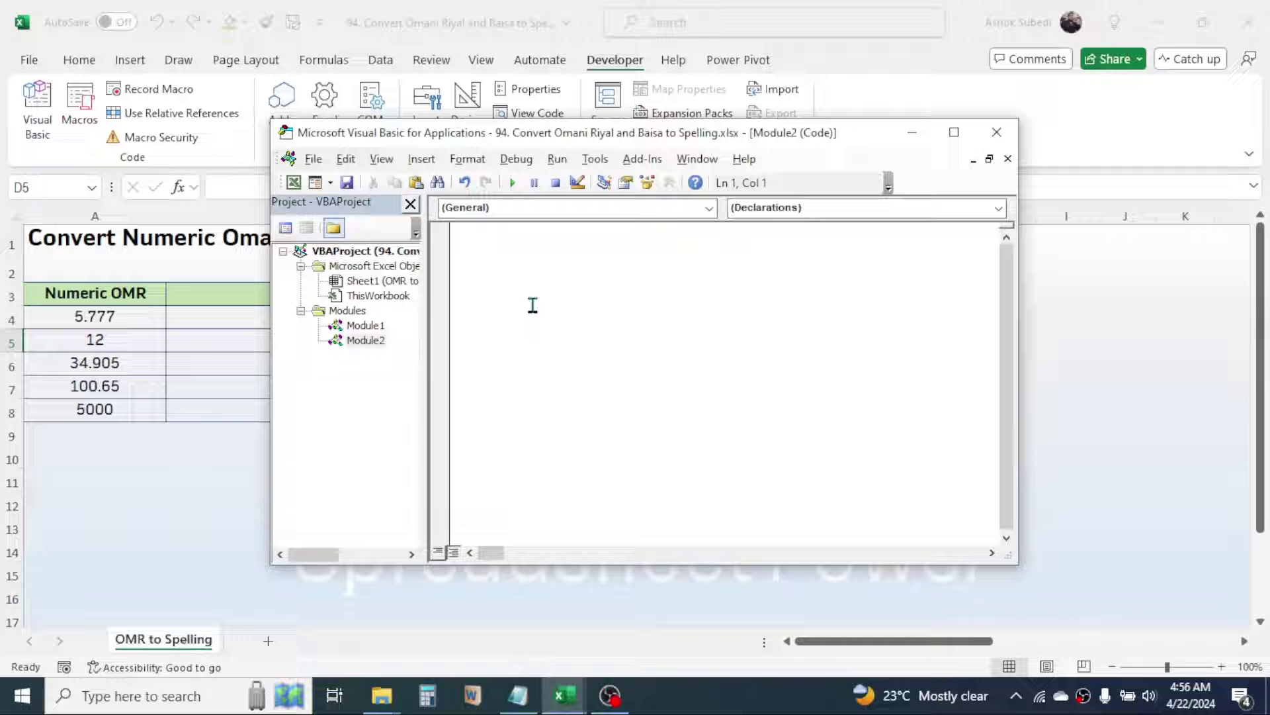
{"action": "right_click", "coordinate": [546, 258]}
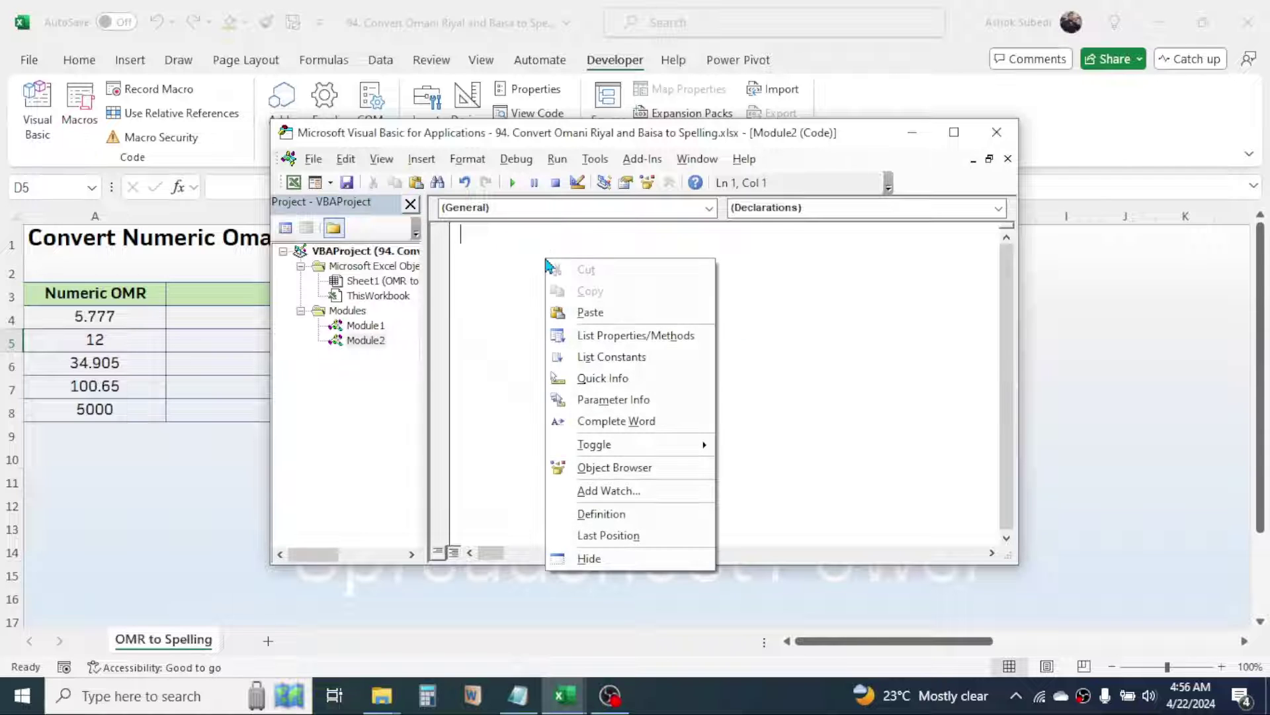
{"action": "left_click", "coordinate": [591, 314]}
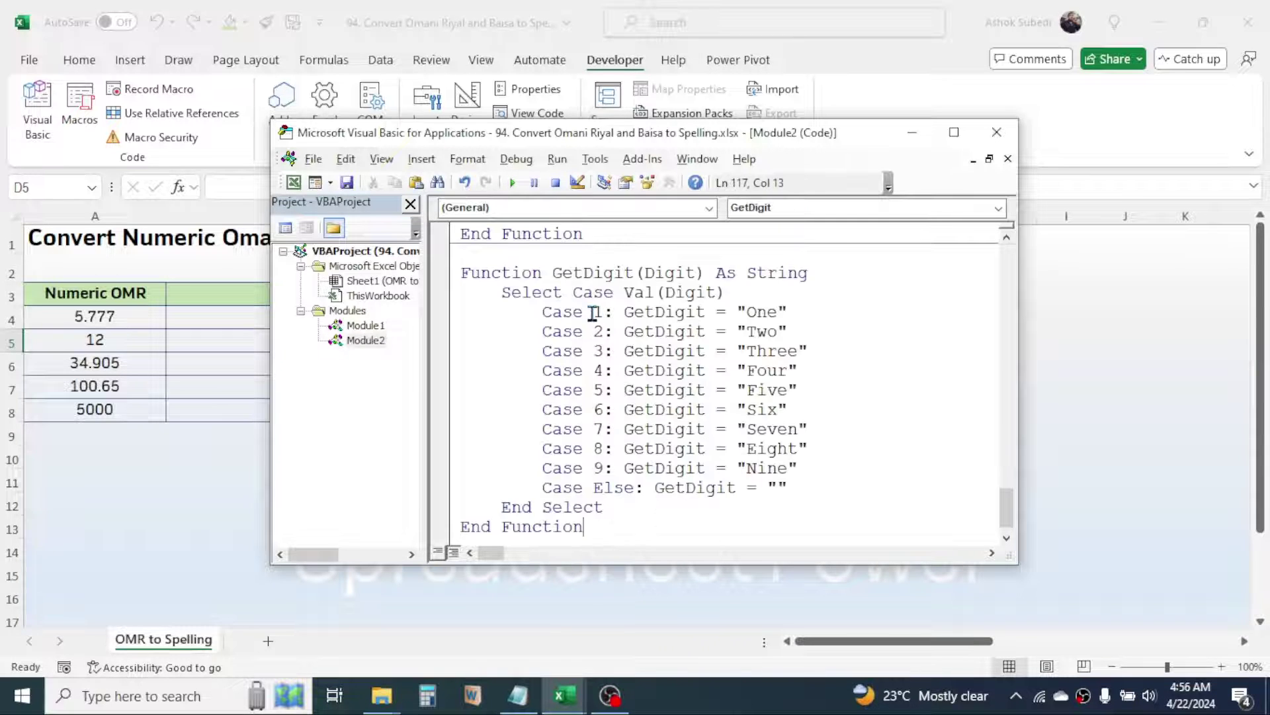
{"action": "left_click", "coordinate": [998, 132]}
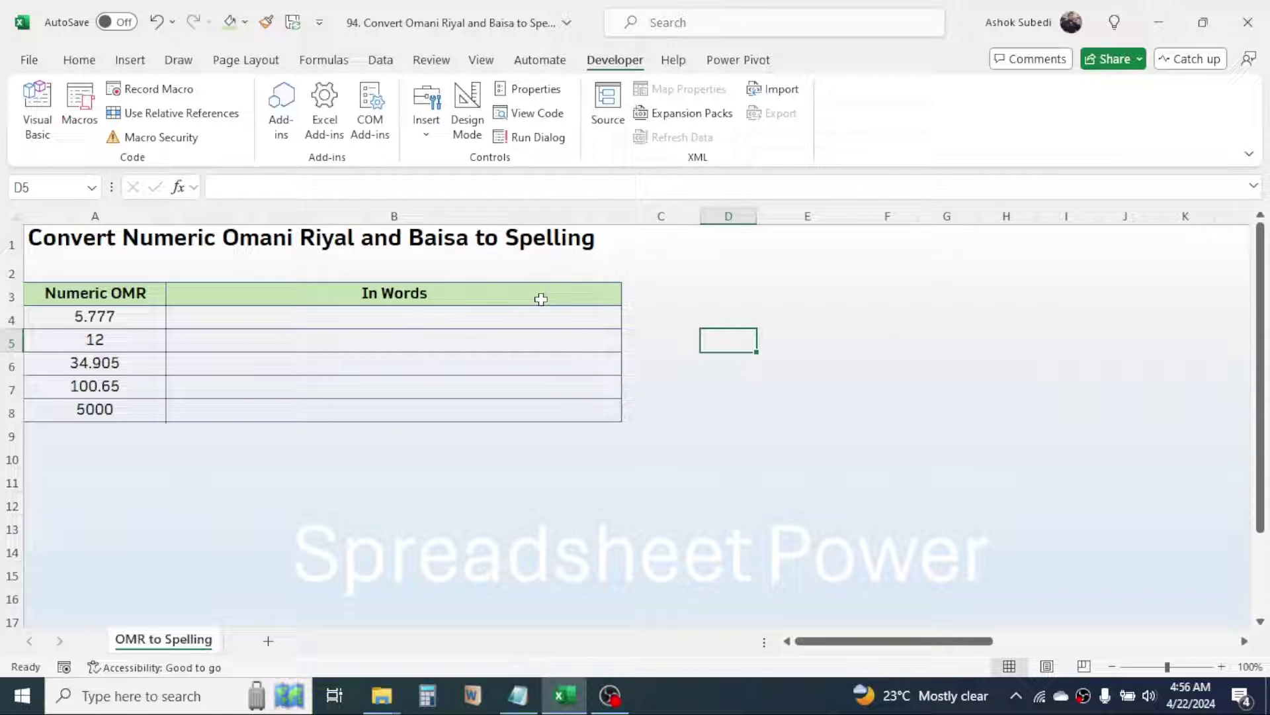
- Enter =SpellOmaniRiyal(A4) in B4 and fill it down to B8
{"action": "left_click", "coordinate": [390, 320]}
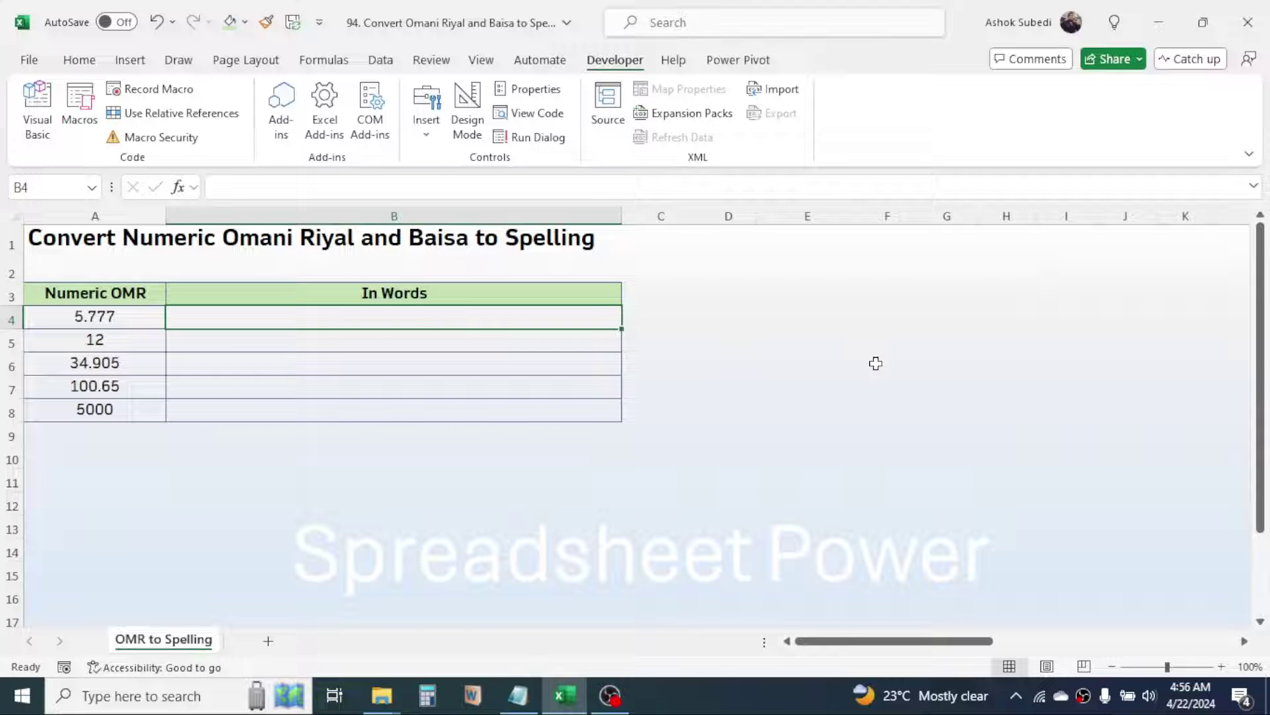
{"action": "type", "text": "=SPE"}
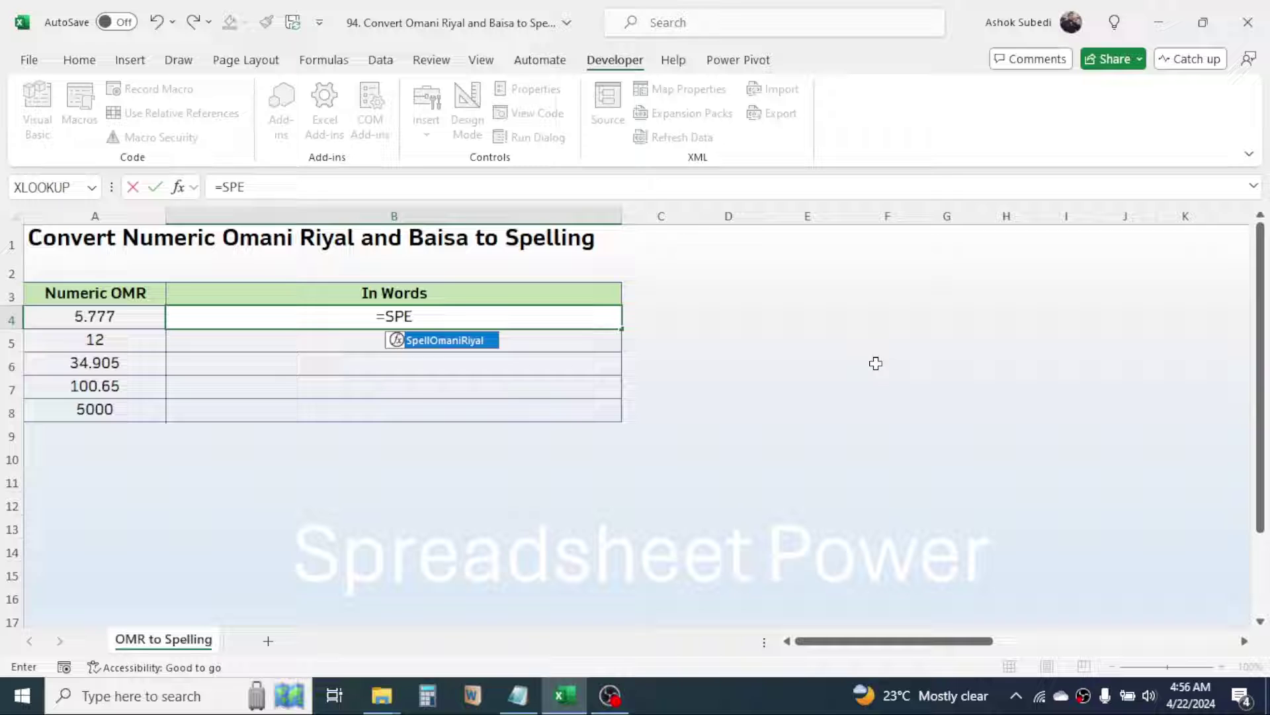
{"action": "double_click", "coordinate": [444, 340]}
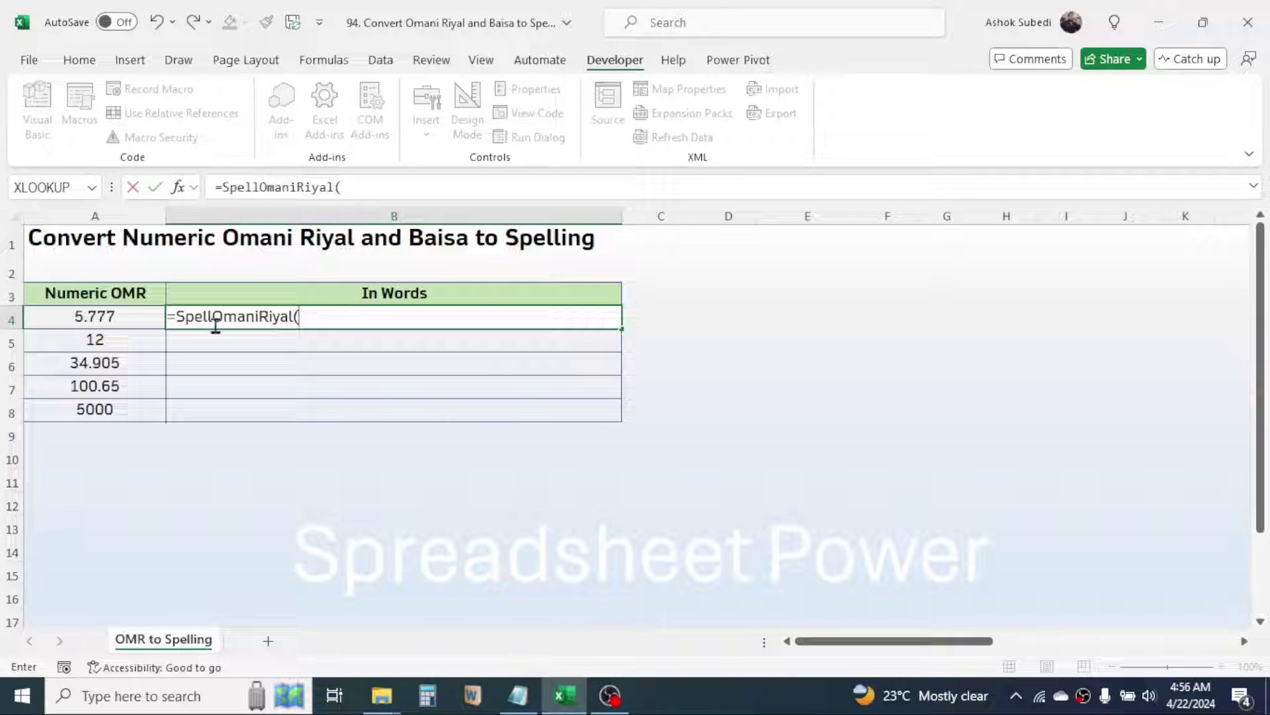
{"action": "left_click", "coordinate": [104, 316]}
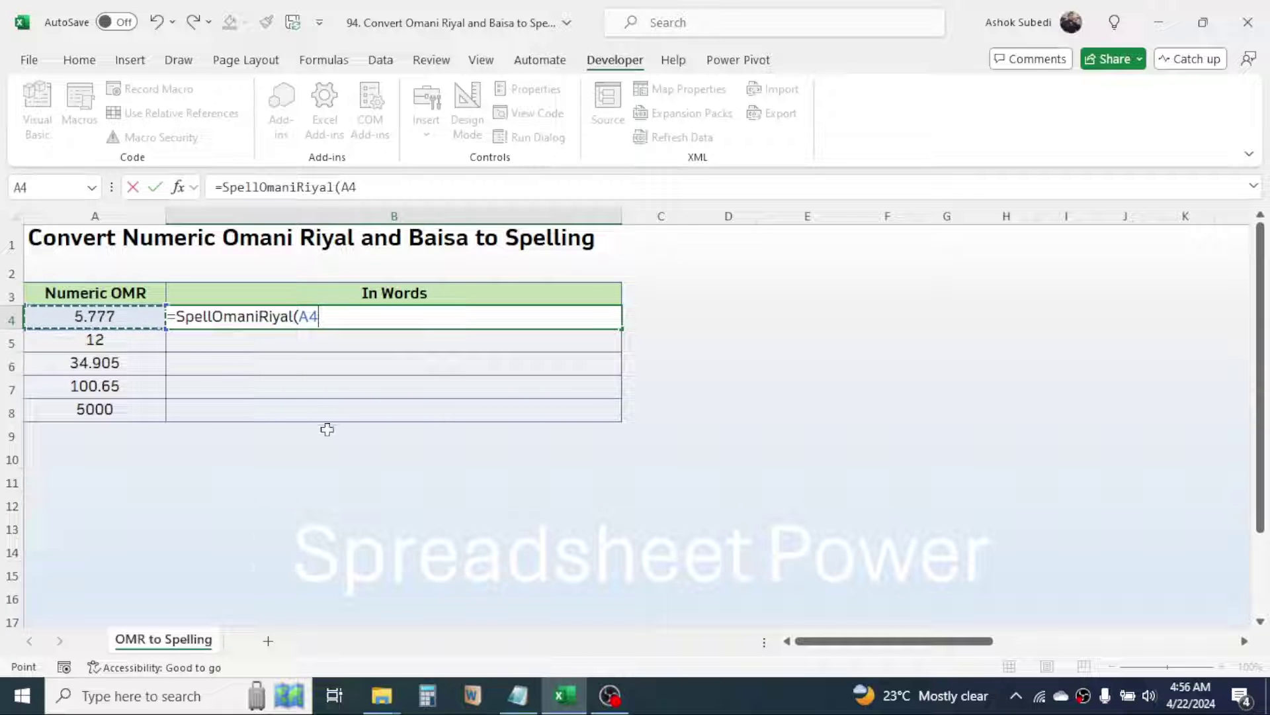
{"action": "type", "text": ")"}
{"action": "key", "text": "Return"}
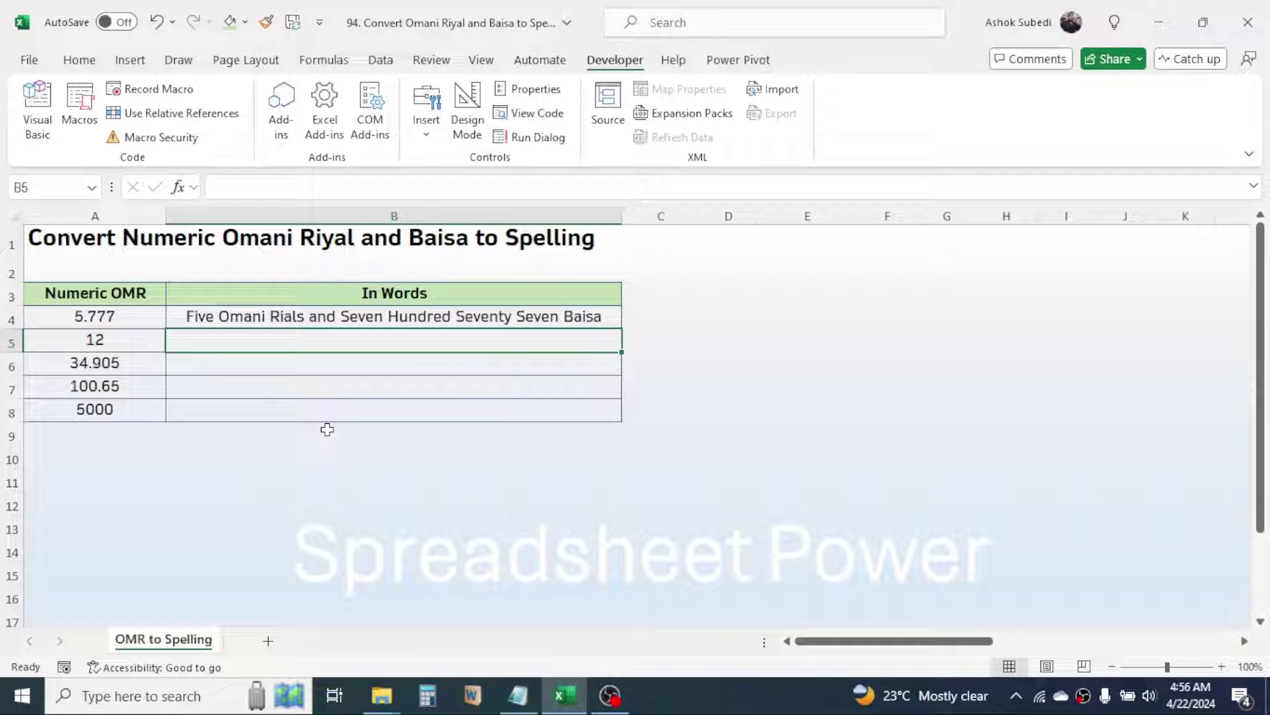
{"action": "left_click", "coordinate": [573, 318]}
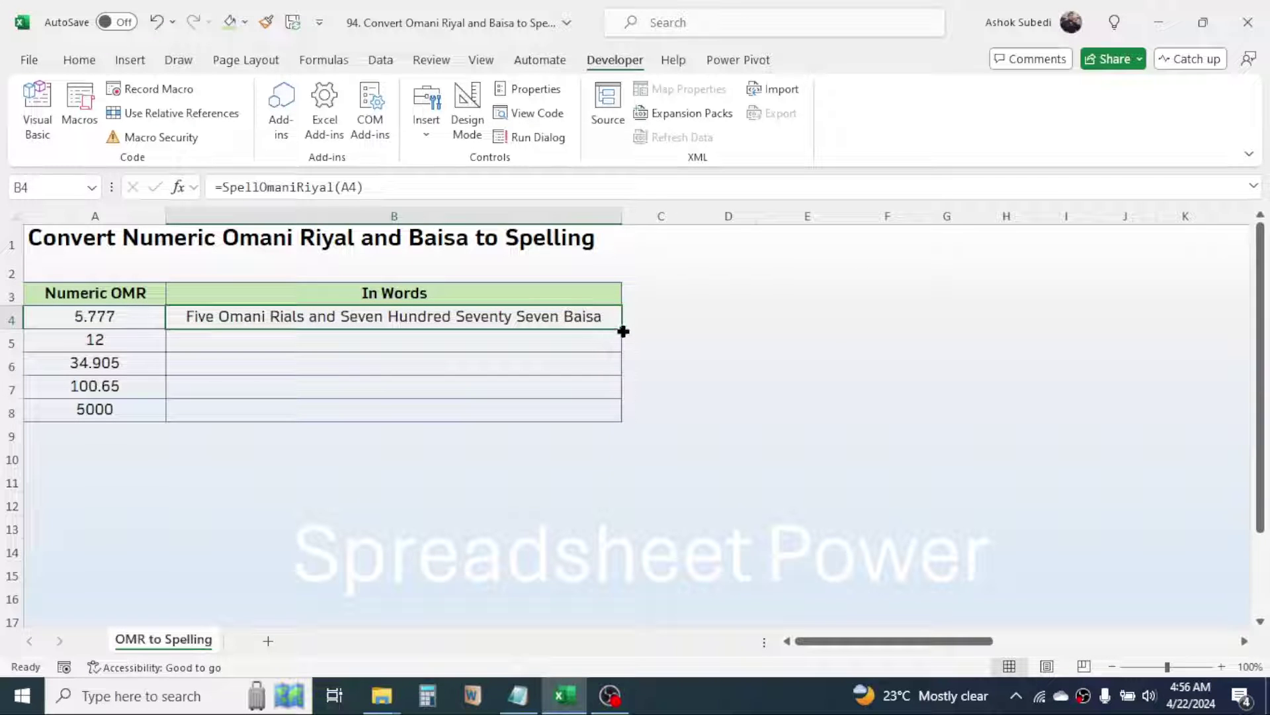
{"action": "left_click_drag", "start_coordinate": [623, 330], "coordinate": [621, 418]}
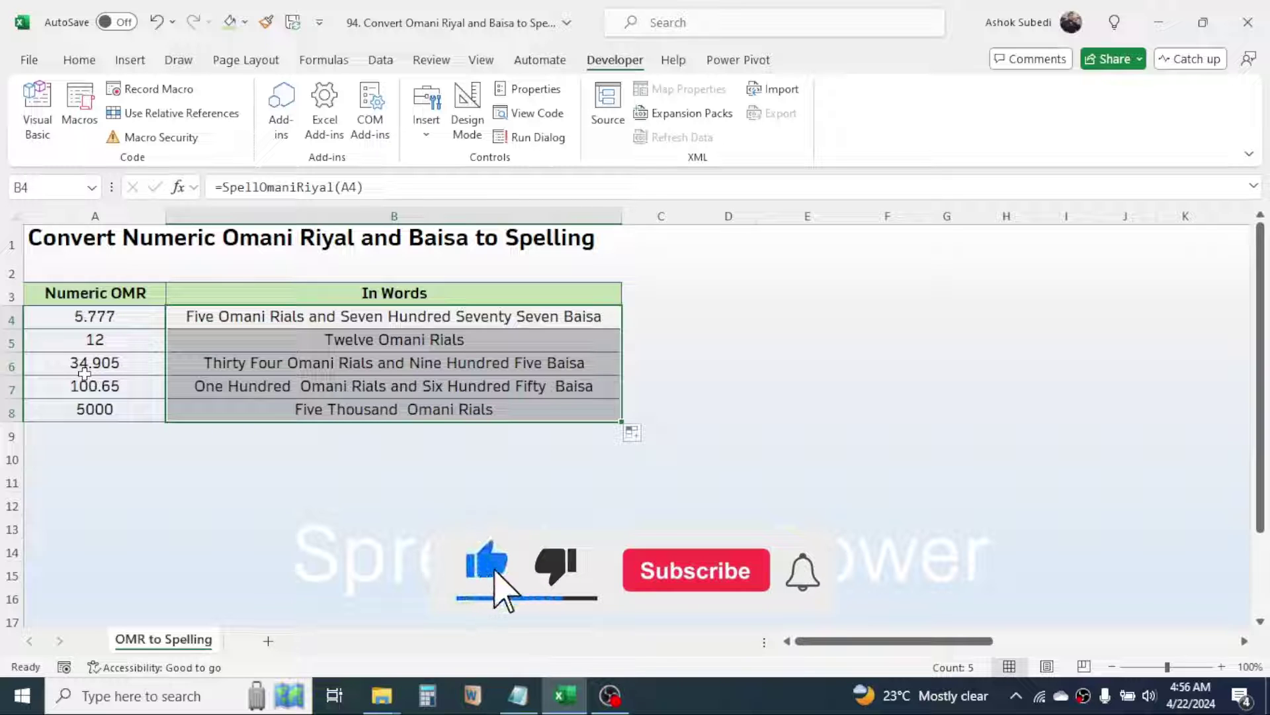
{"action": "left_click", "coordinate": [392, 361]}
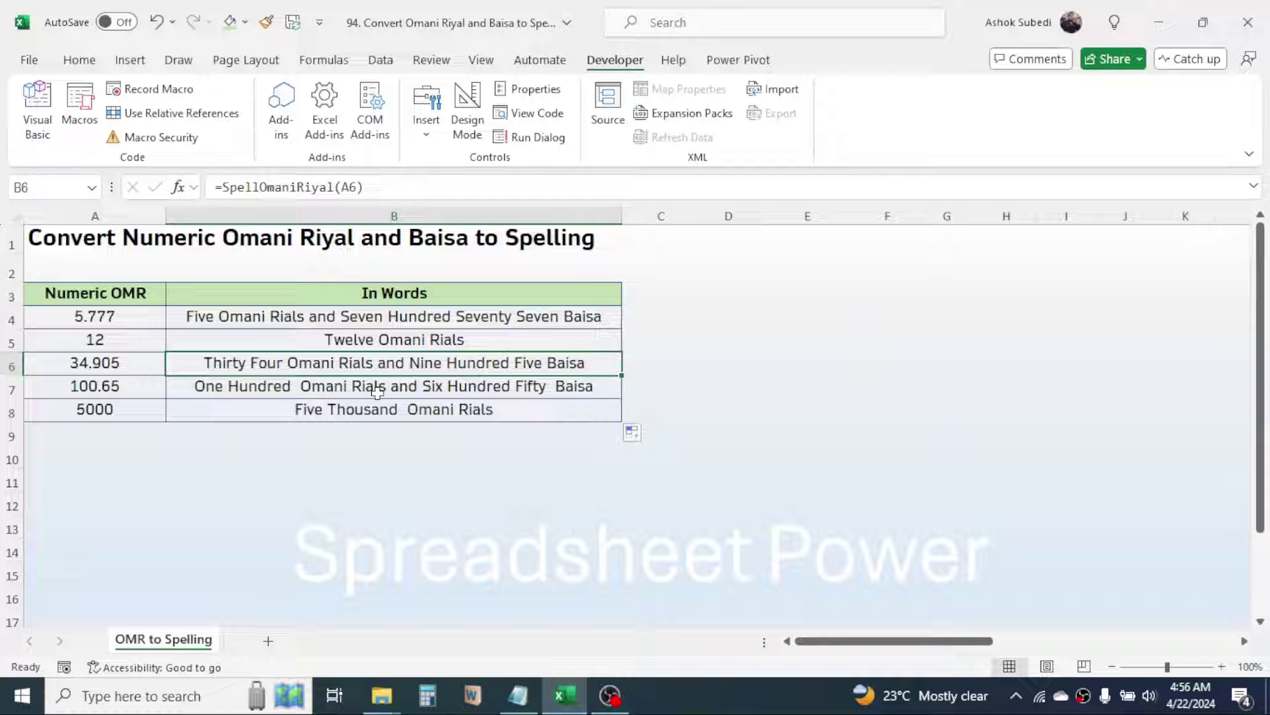
- In Save As, pick Excel Macro-Enabled Workbook (*.xlsm) as the file type, then go back
{"action": "left_click", "coordinate": [29, 59]}
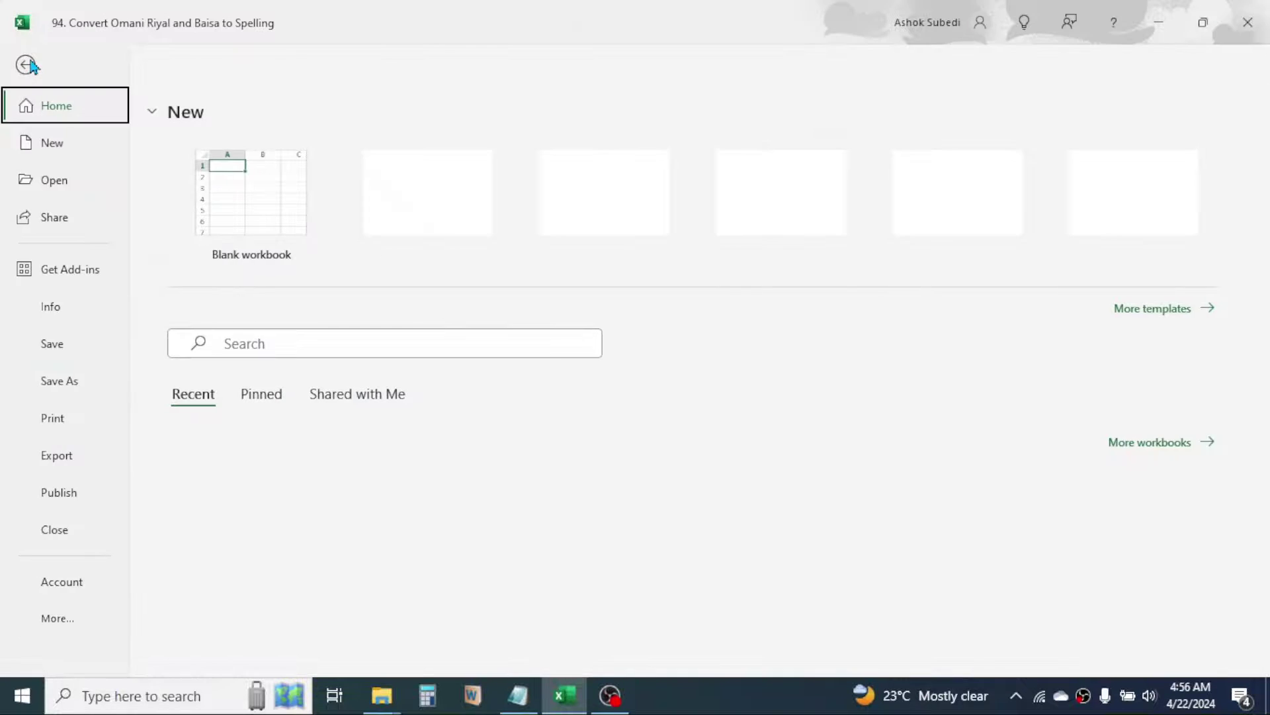
{"action": "left_click", "coordinate": [55, 382]}
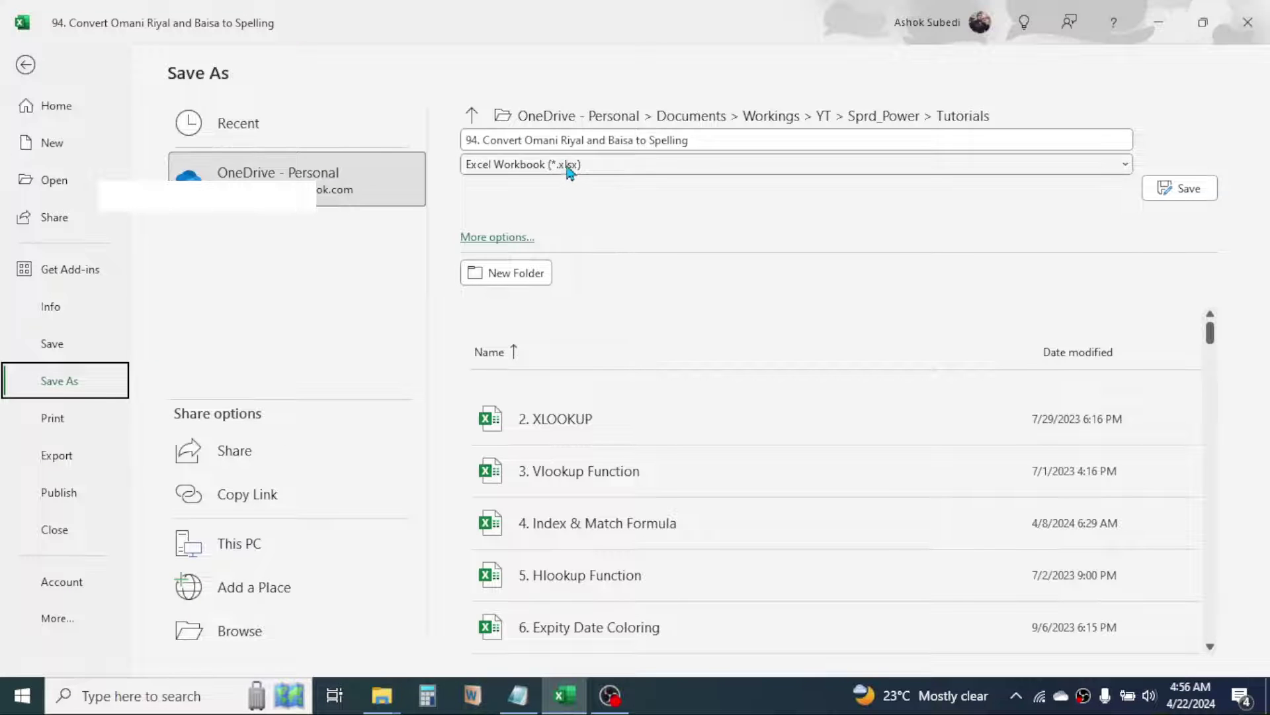
{"action": "left_click", "coordinate": [569, 165]}
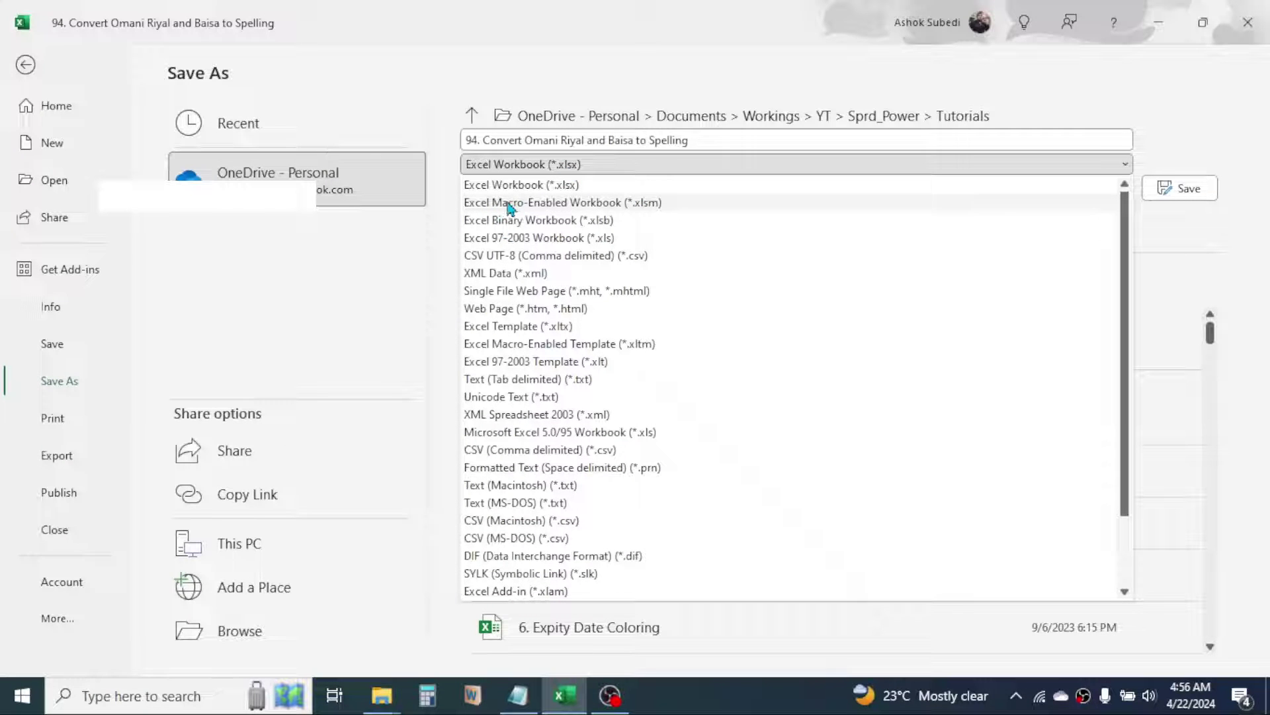
{"action": "left_click", "coordinate": [590, 202]}
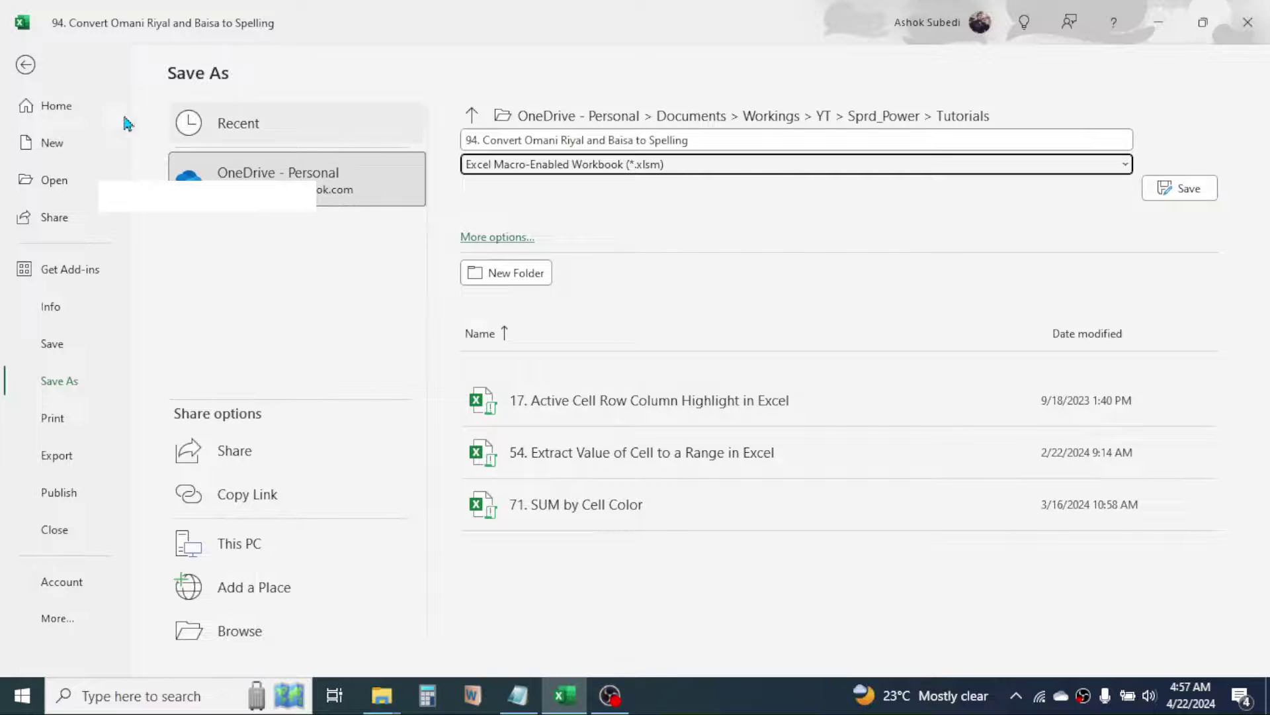
{"action": "left_click", "coordinate": [27, 63]}
{"action": "left_click", "coordinate": [807, 315]}
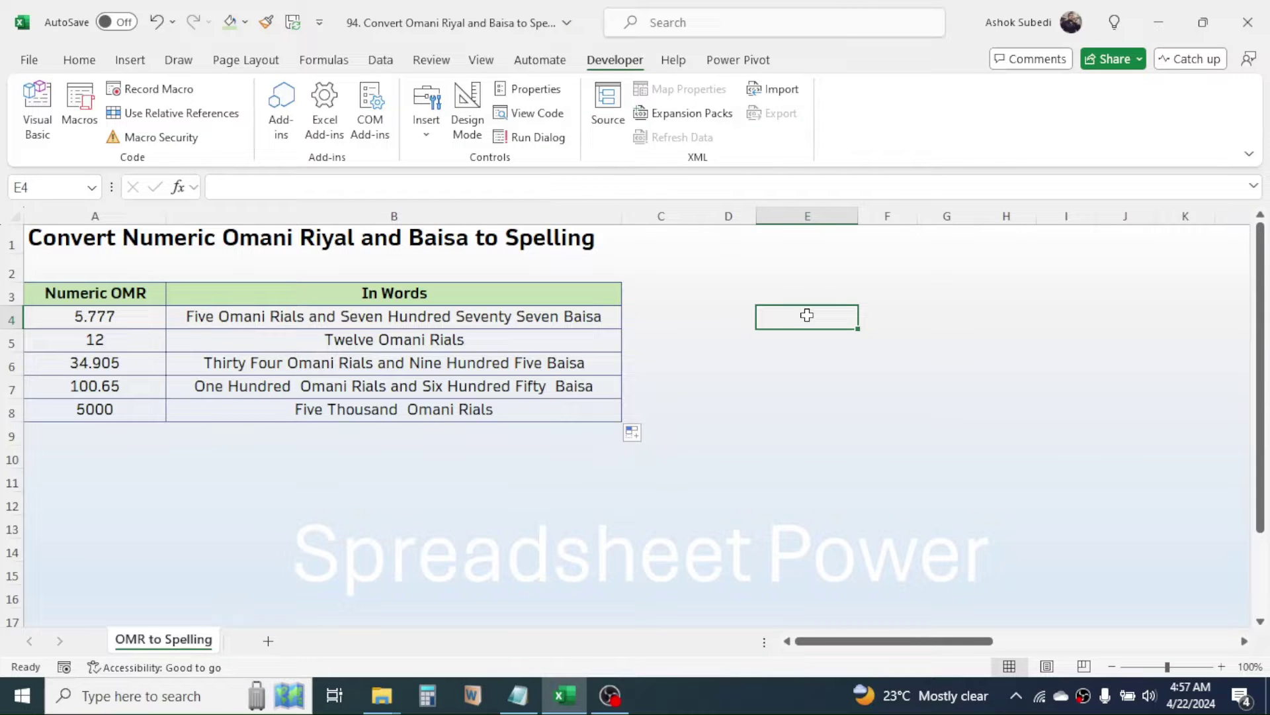
{"action": "left_click", "coordinate": [848, 267]}
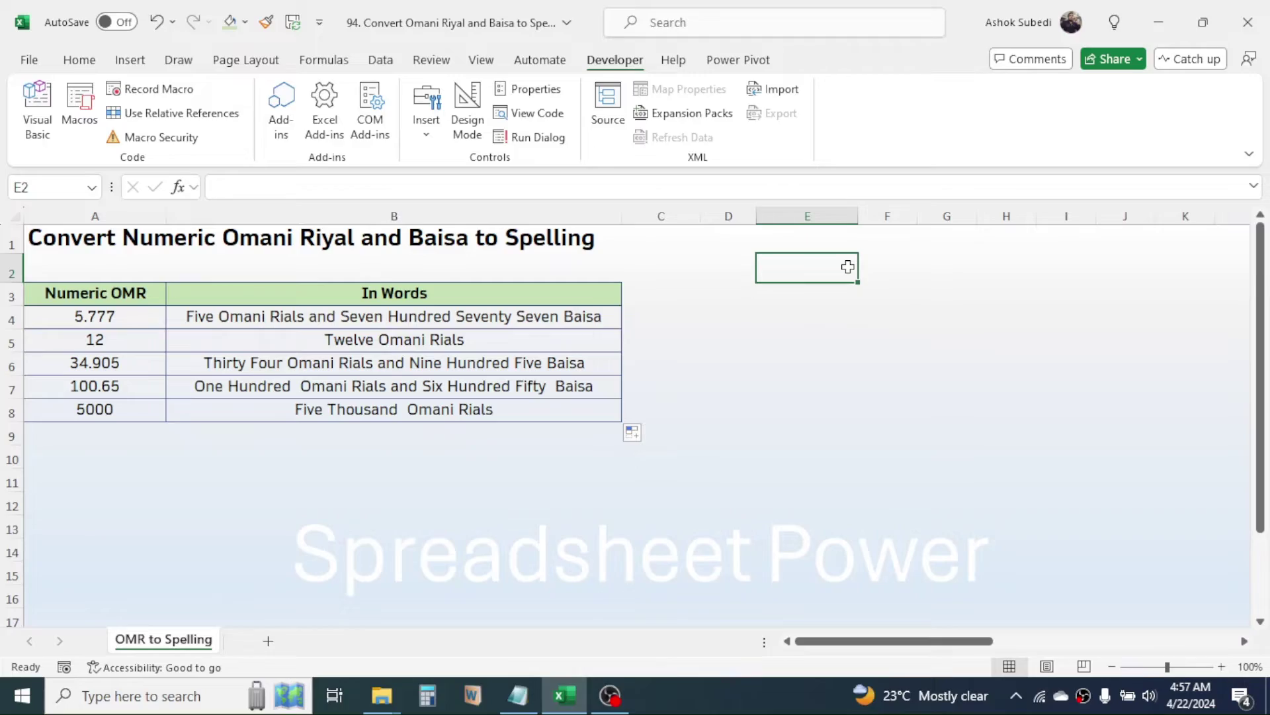